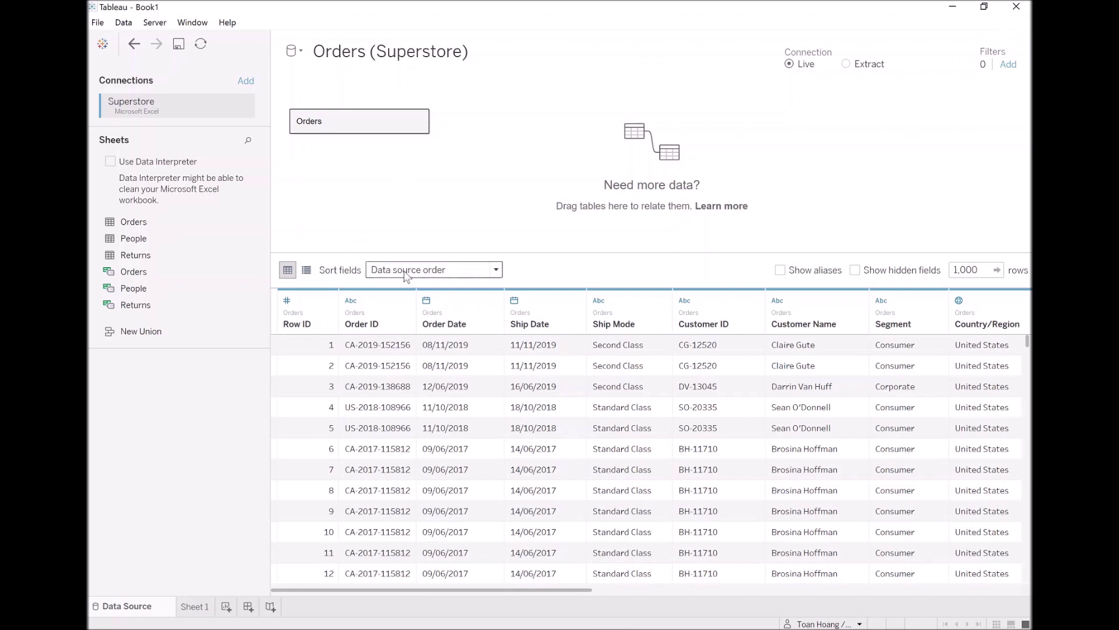
left_click(196, 606)
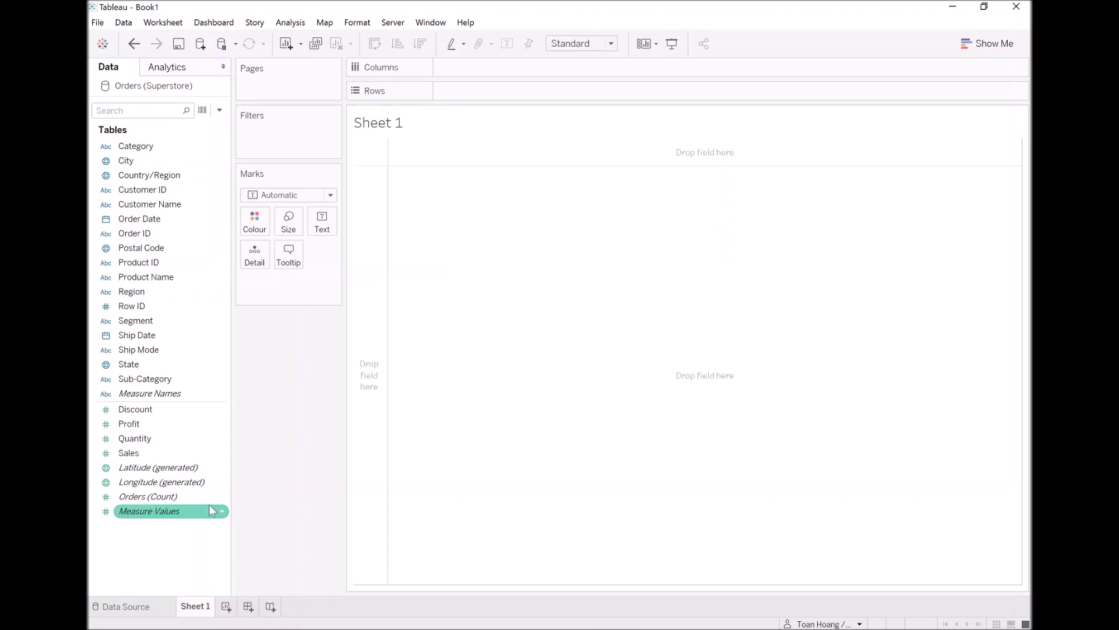
right_click(157, 555)
left_click(249, 426)
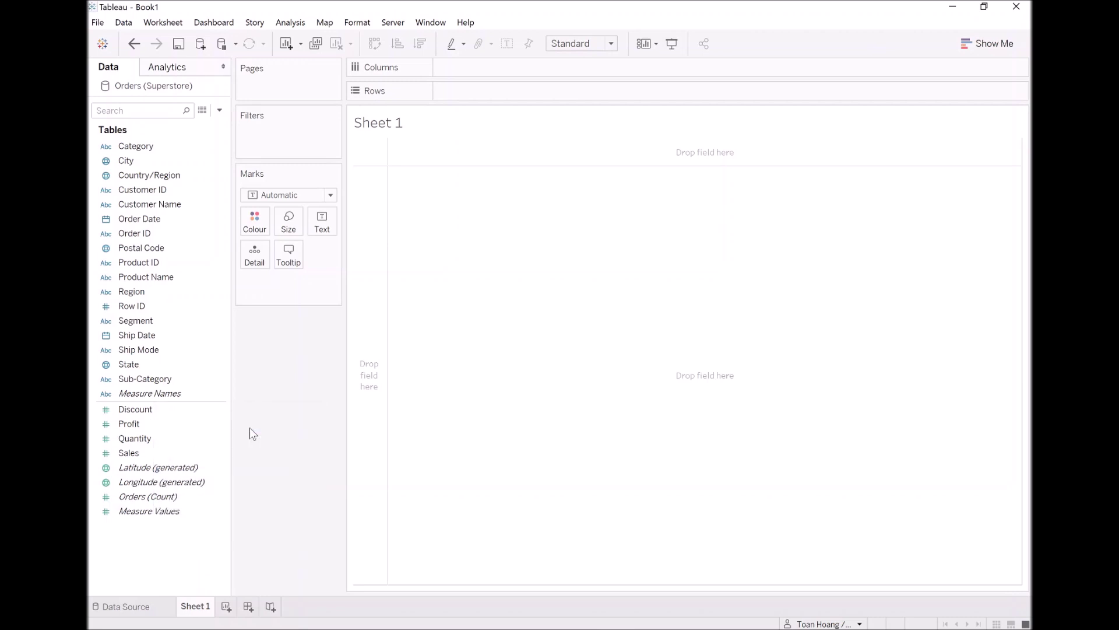
type("@")
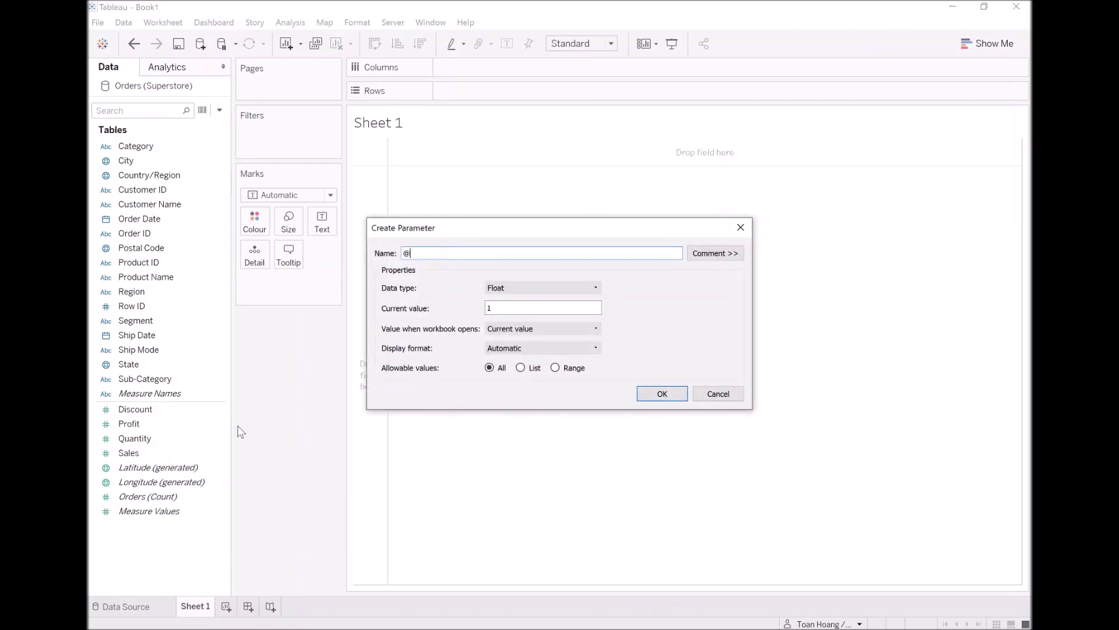
type("Bin Size")
left_click(542, 287)
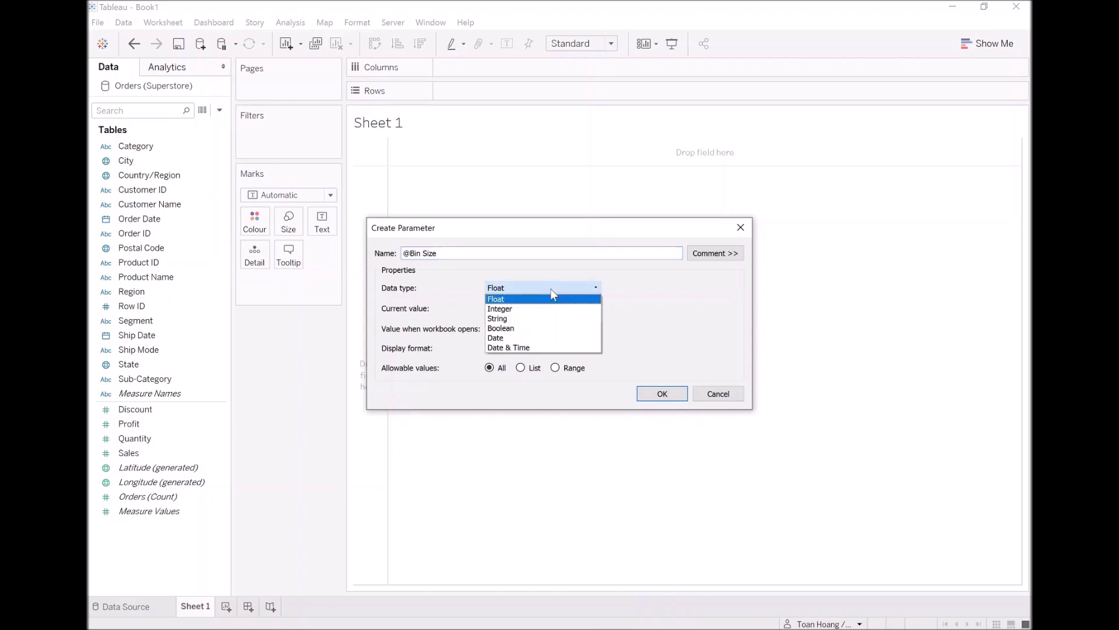
left_click(527, 308)
key("Tab")
type("100")
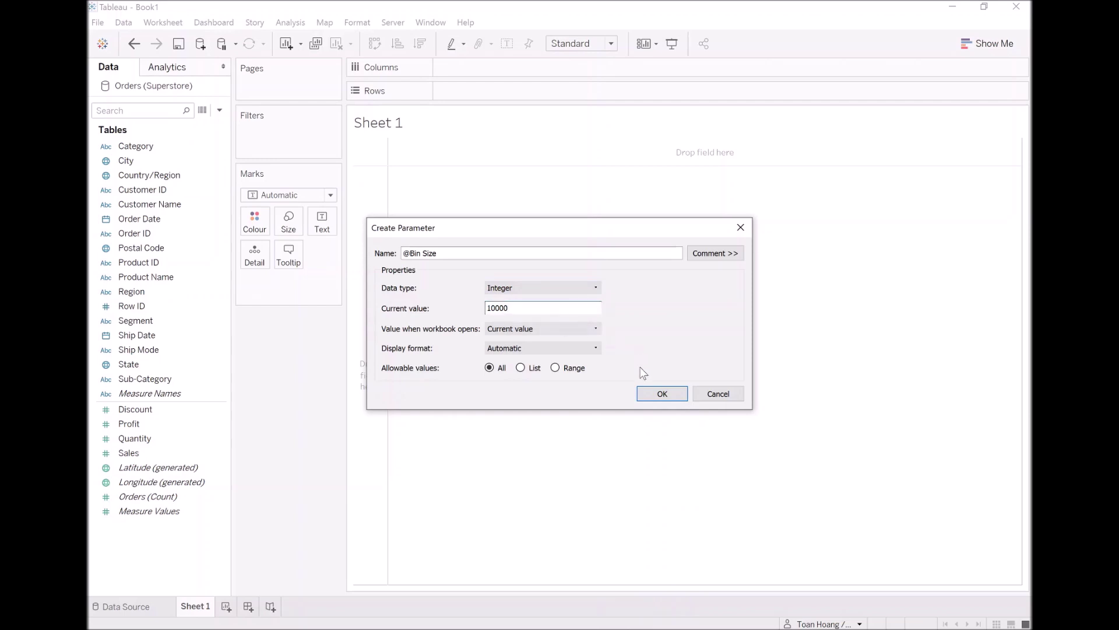
left_click(654, 393)
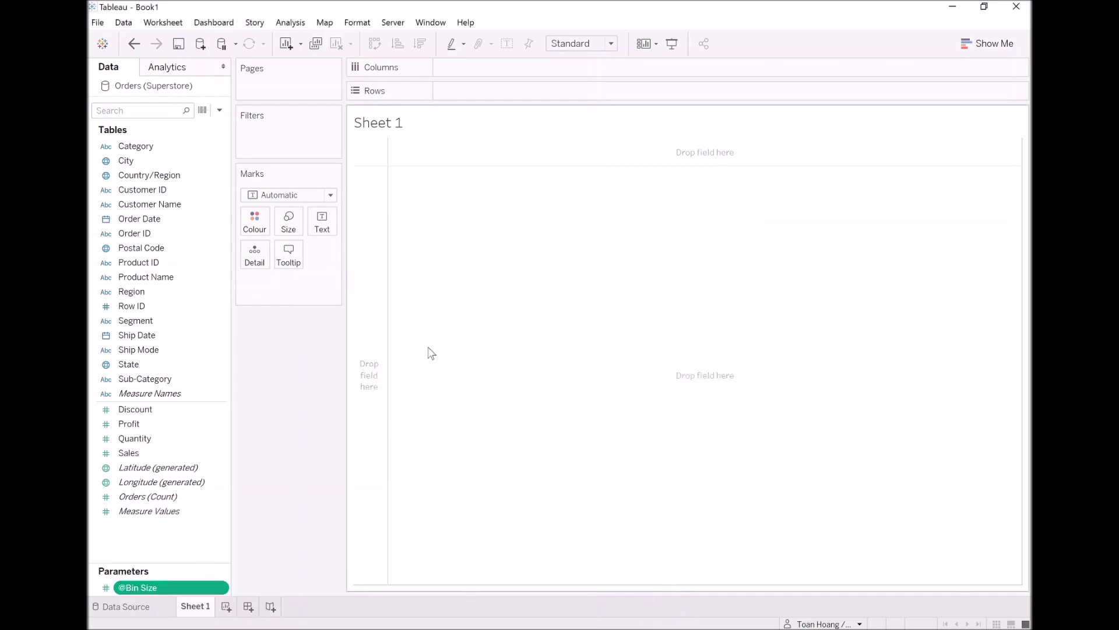
Start a new calculated field and name it Sales (bin).
right_click(170, 537)
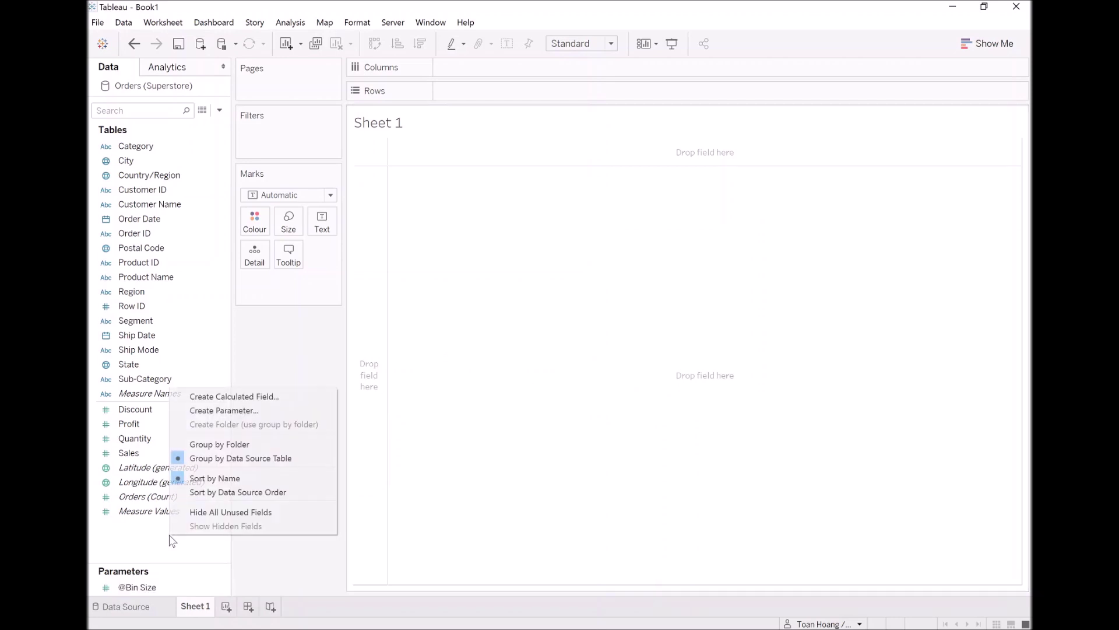
left_click(218, 398)
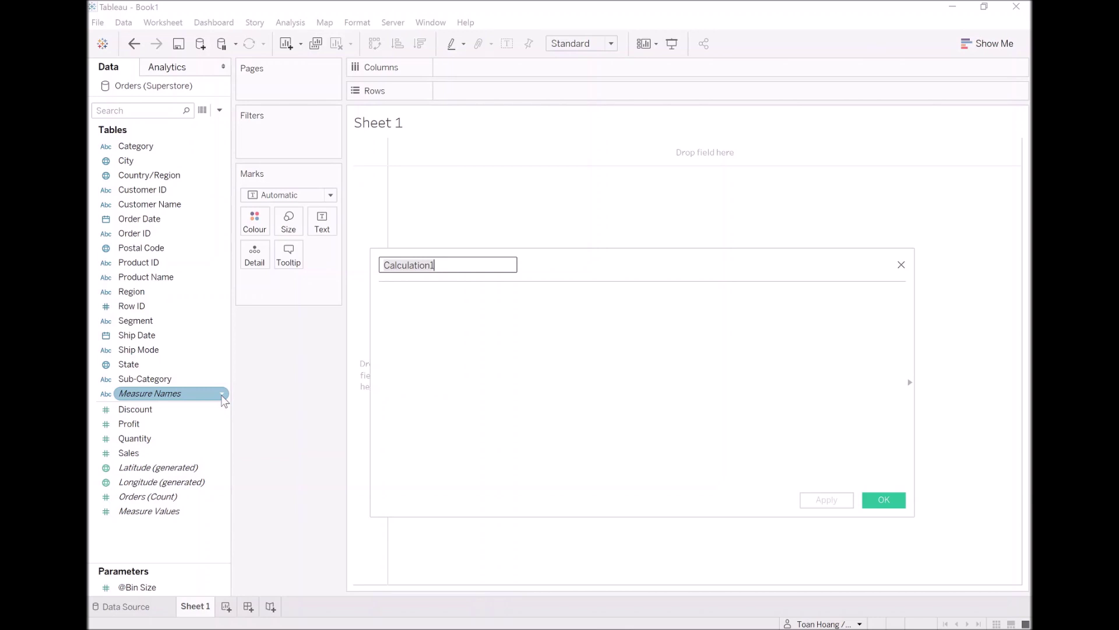
type("Sales (bin)")
key("Tab")
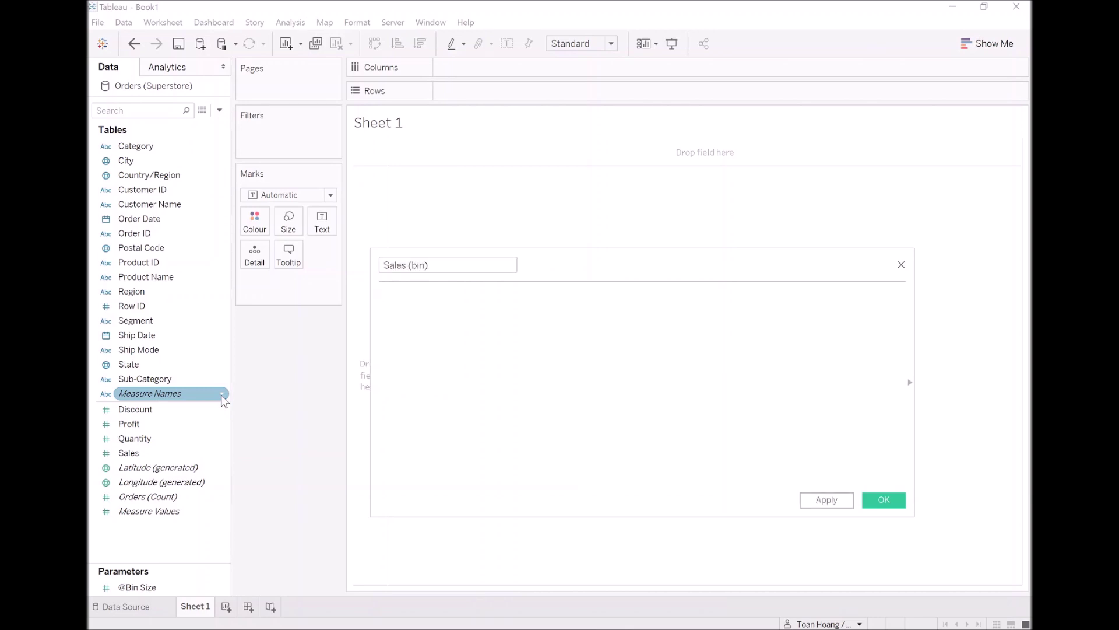
type("{}")
key("Left")
type("fix")
key("Return")
type("state")
key("Return")
type(":")
key("Right")
key("End")
type("sum")
key("Return")
type("[sa")
key("Return")
key("Right")
type("/ @b")
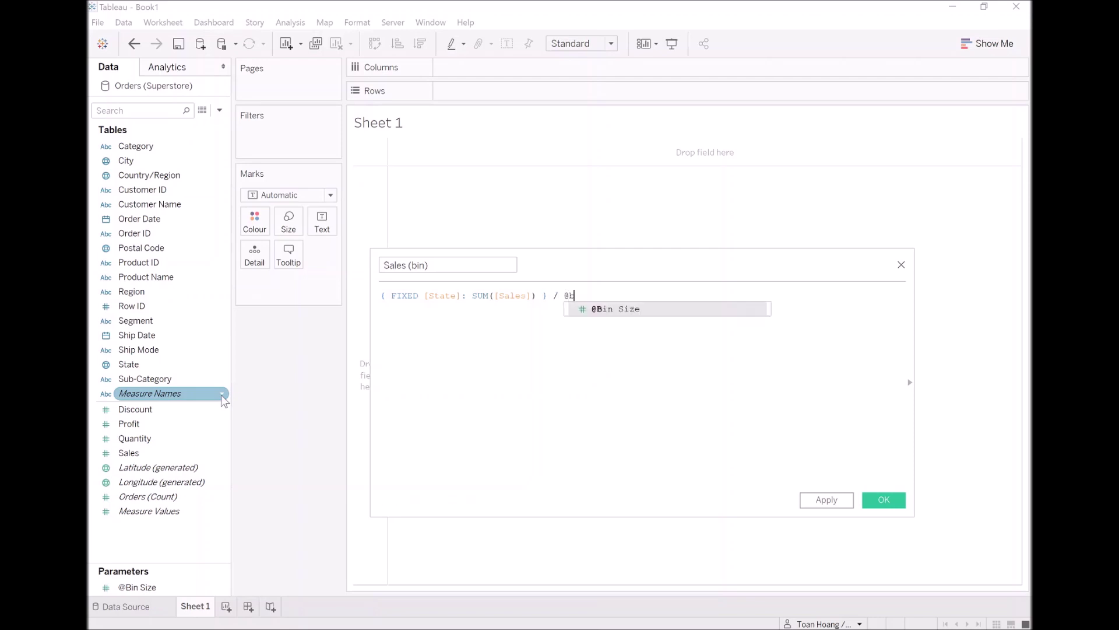
type("i")
key("Return")
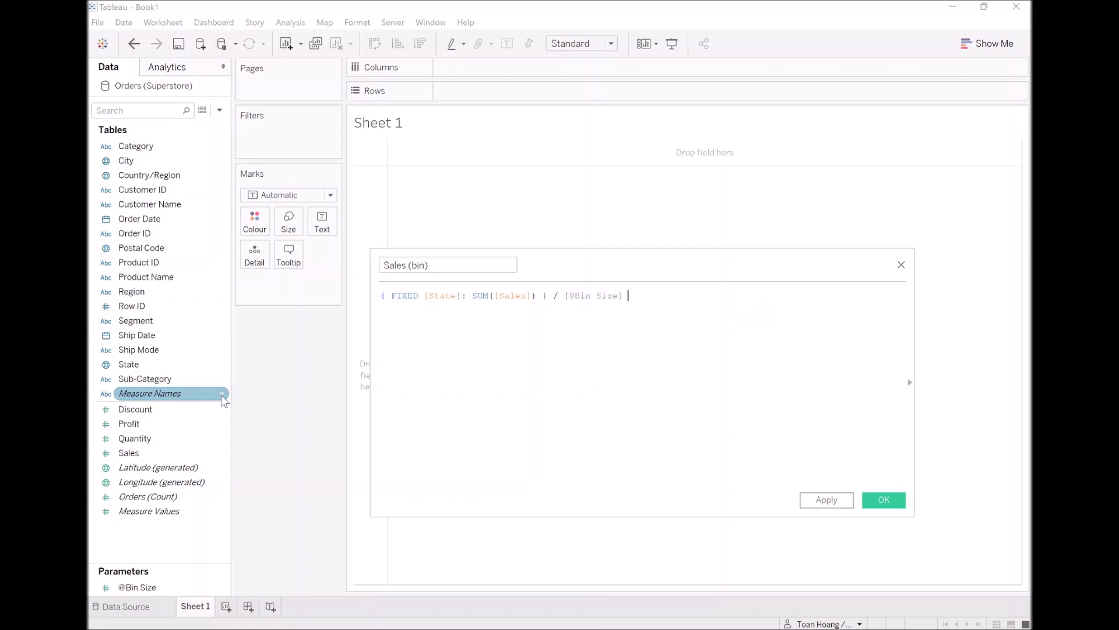
type(")")
key("Home")
type("(INT")
key("Right")
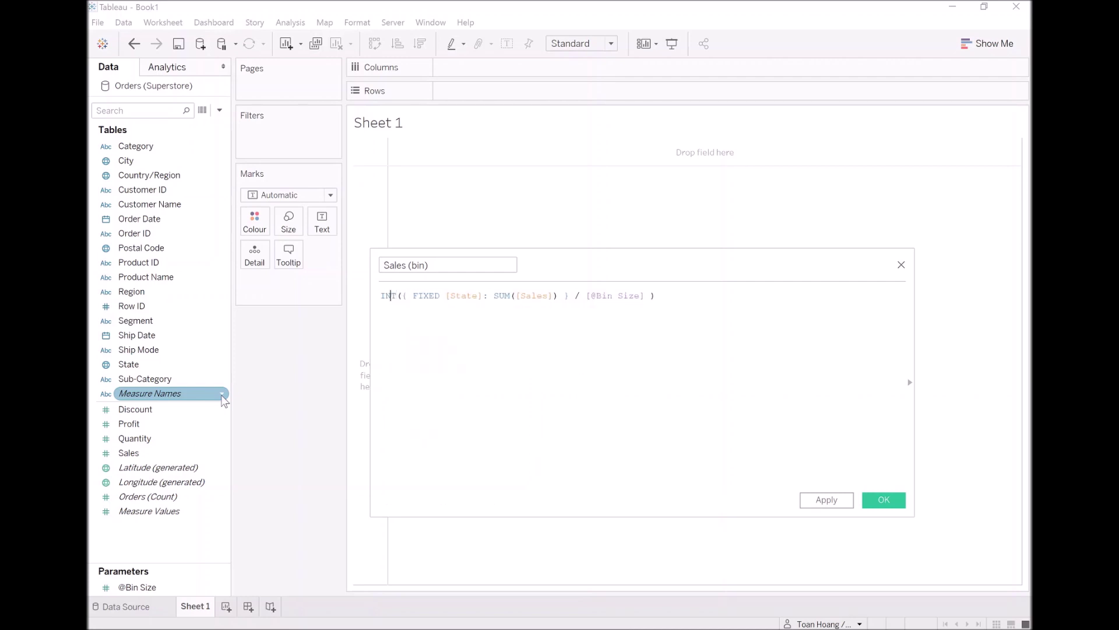
key("Right")
key("Right")
key("Right")
key("Right")
key("Right")
key("Right")
key("Right")
key("Right")
key("Right")
key("Right")
key("Right")
key("Right")
key("Right")
key("Right")
key("Right")
key("Right")
key("Right")
key("Right")
key("Right")
key("Right")
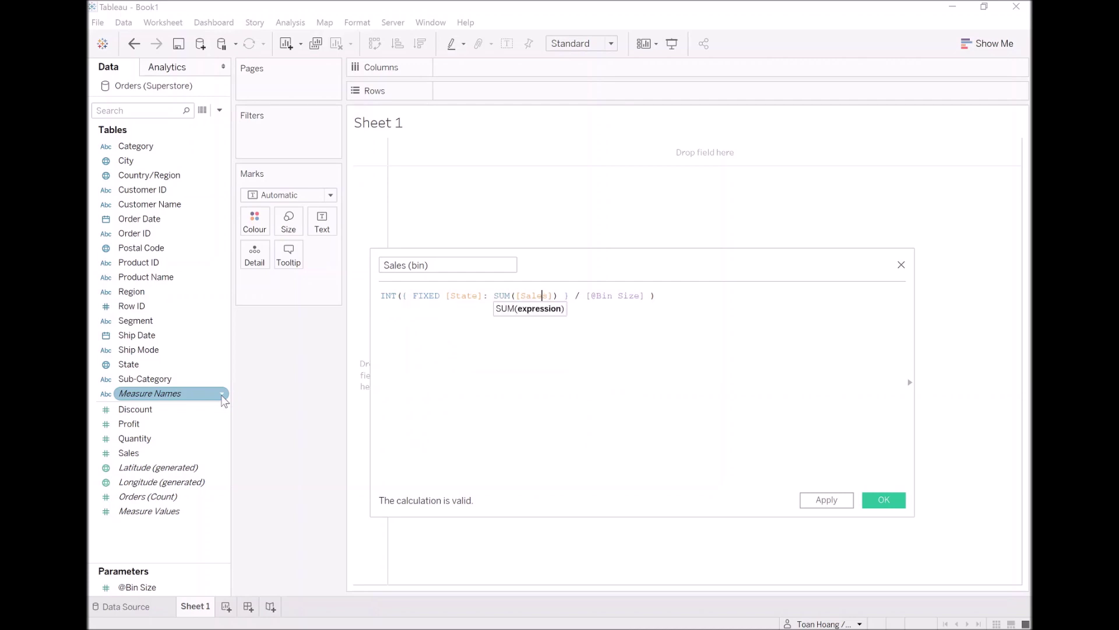
type("* ")
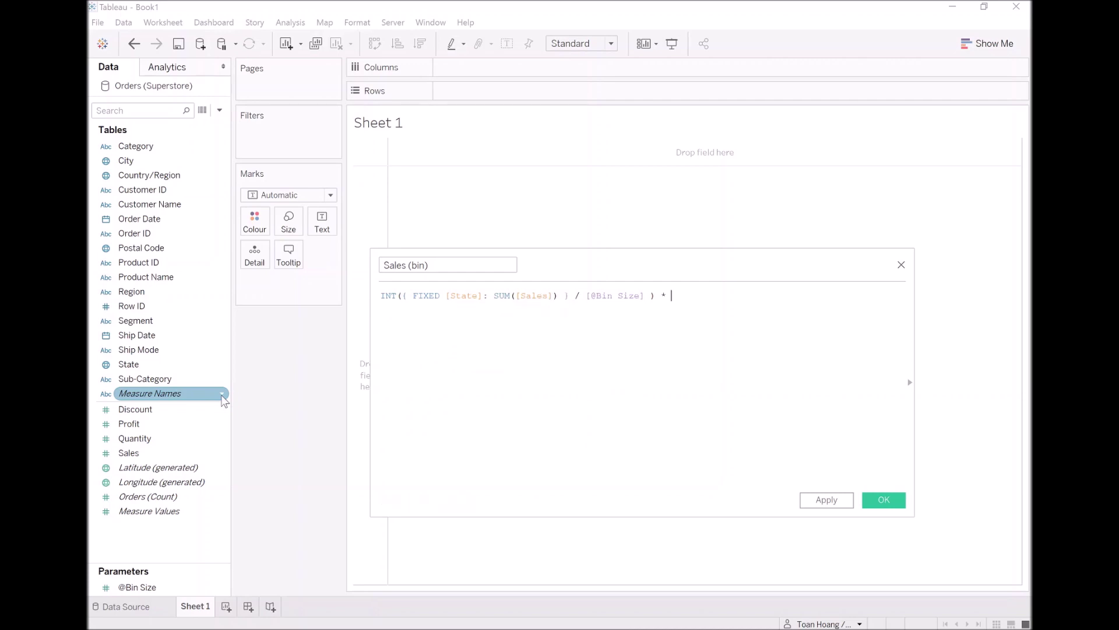
type("[@Bin Size]")
left_click(853, 506)
key("Return")
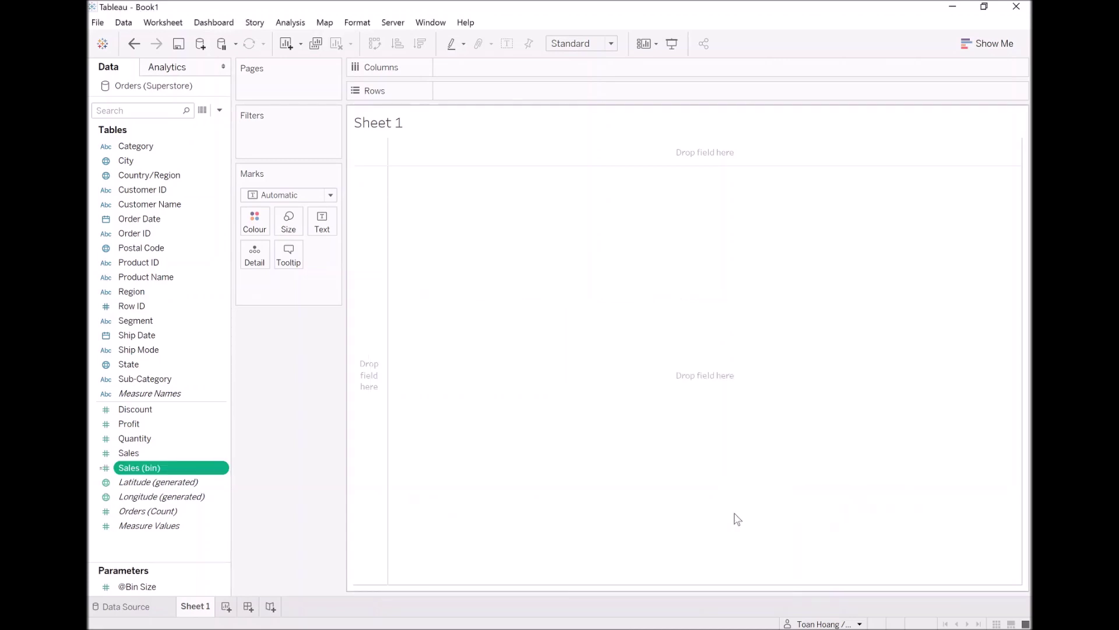
Create a calculated field named Index with the formula INDEX()-1.
right_click(201, 549)
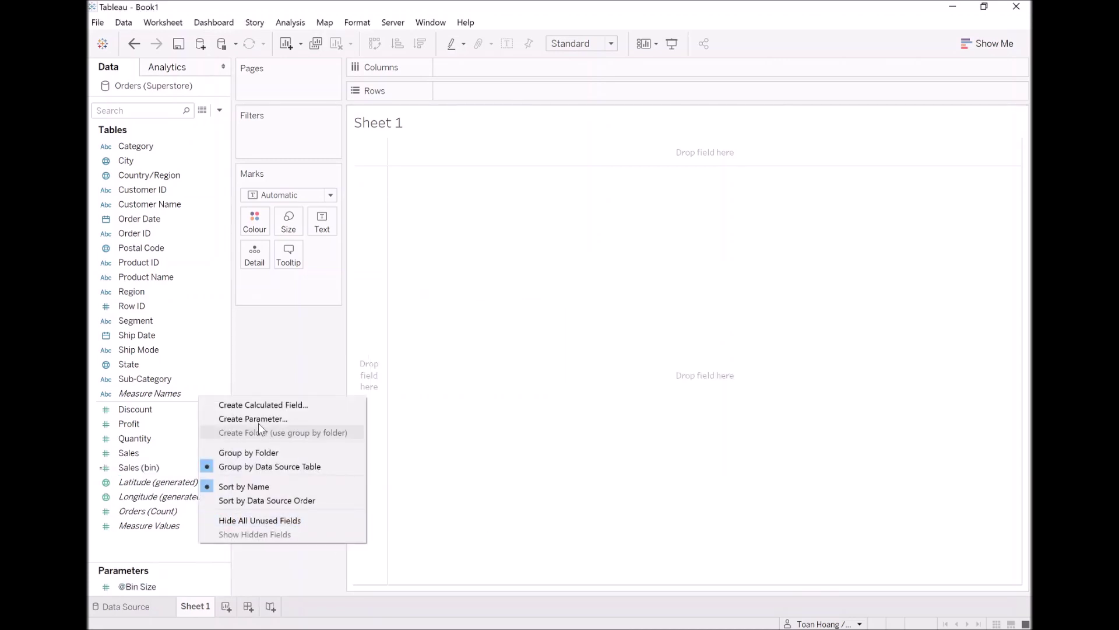
left_click(260, 404)
type("Index")
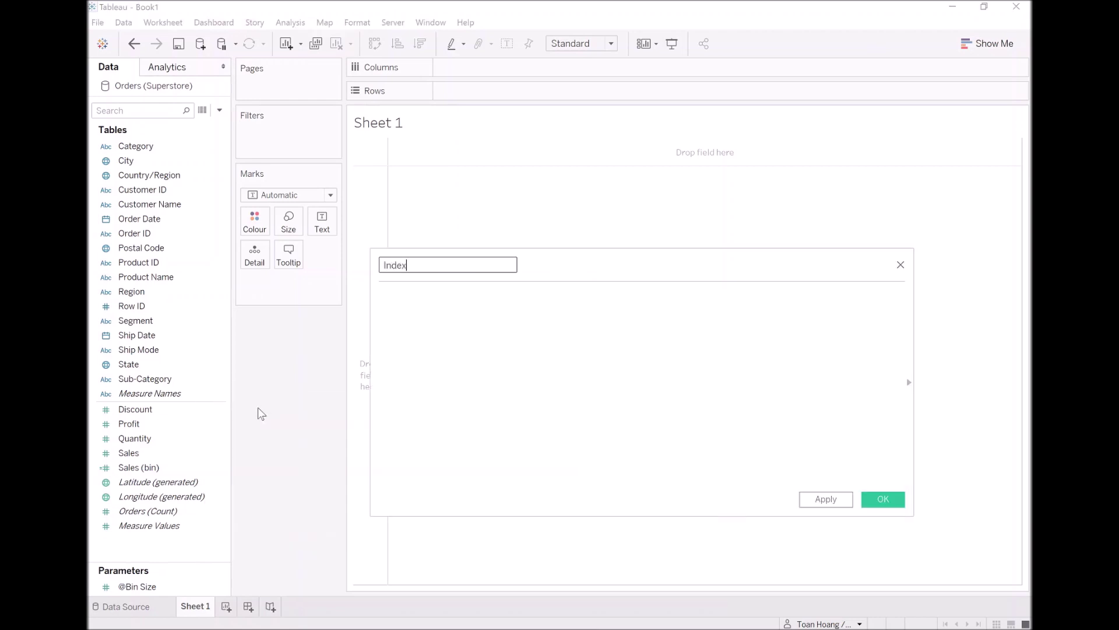
key("Tab")
type("inde")
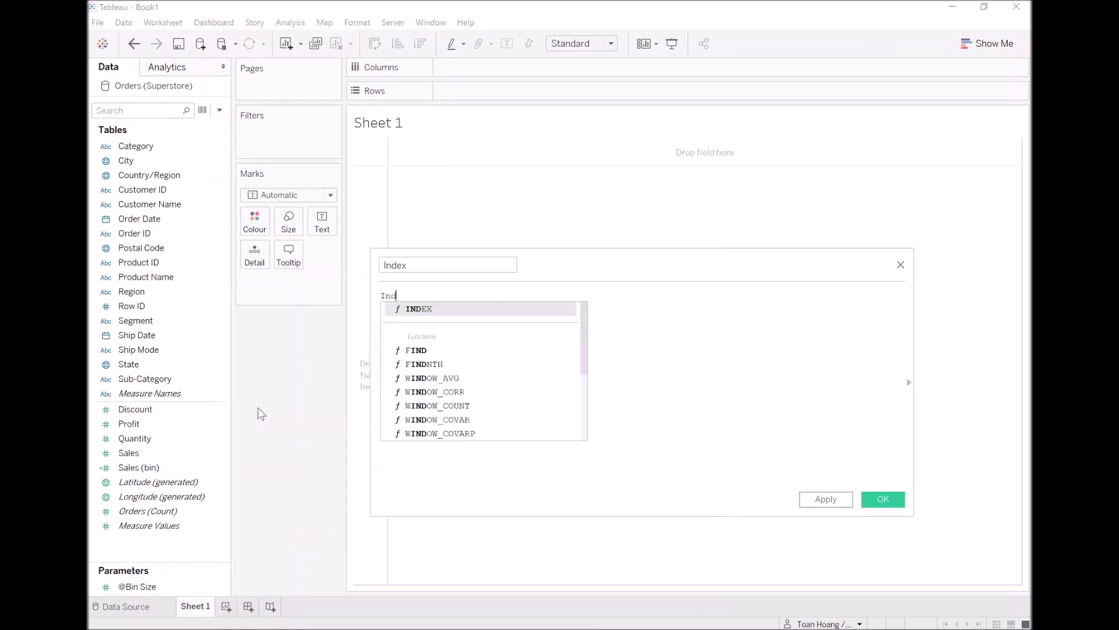
key("Return")
type("-1")
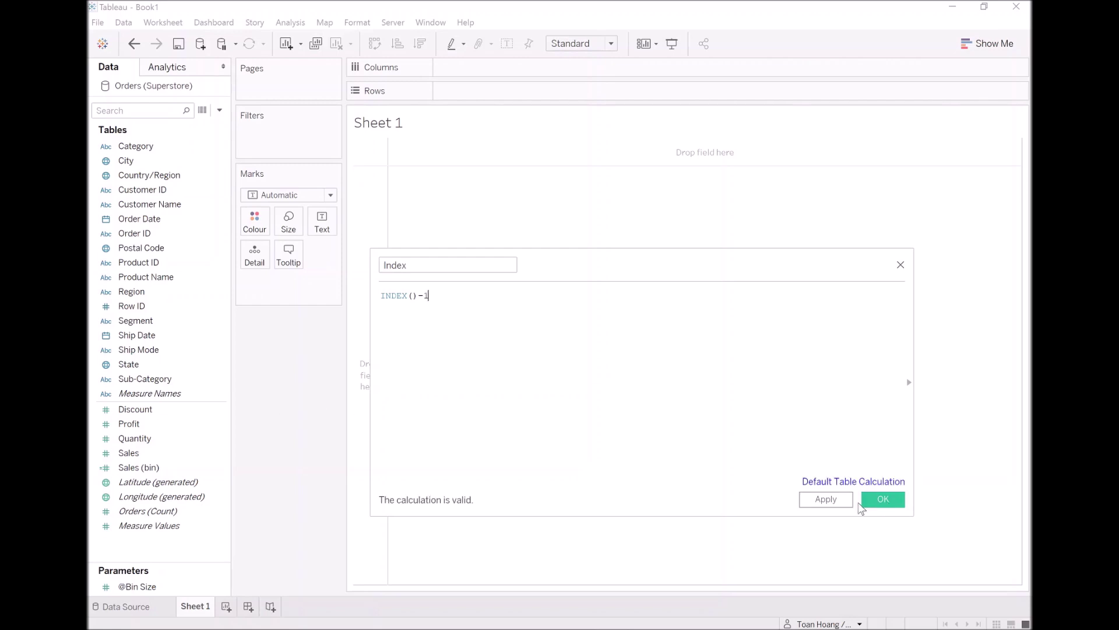
left_click(874, 501)
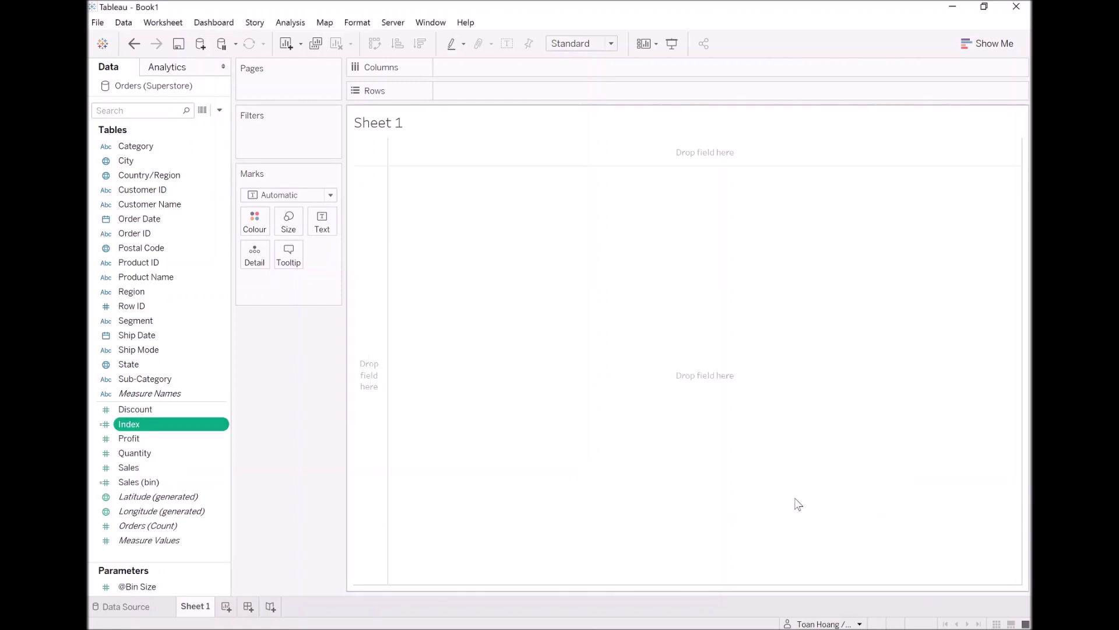
Create a calculated field named TC_Max per Bin with the formula WINDOW_MAX([Index]).
right_click(204, 559)
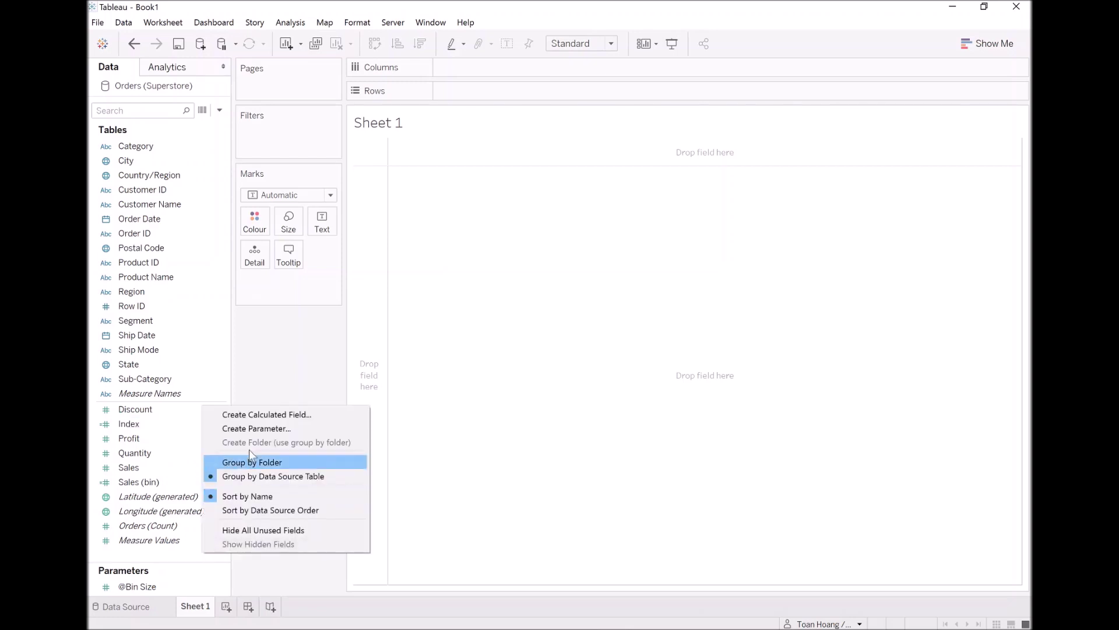
left_click(262, 415)
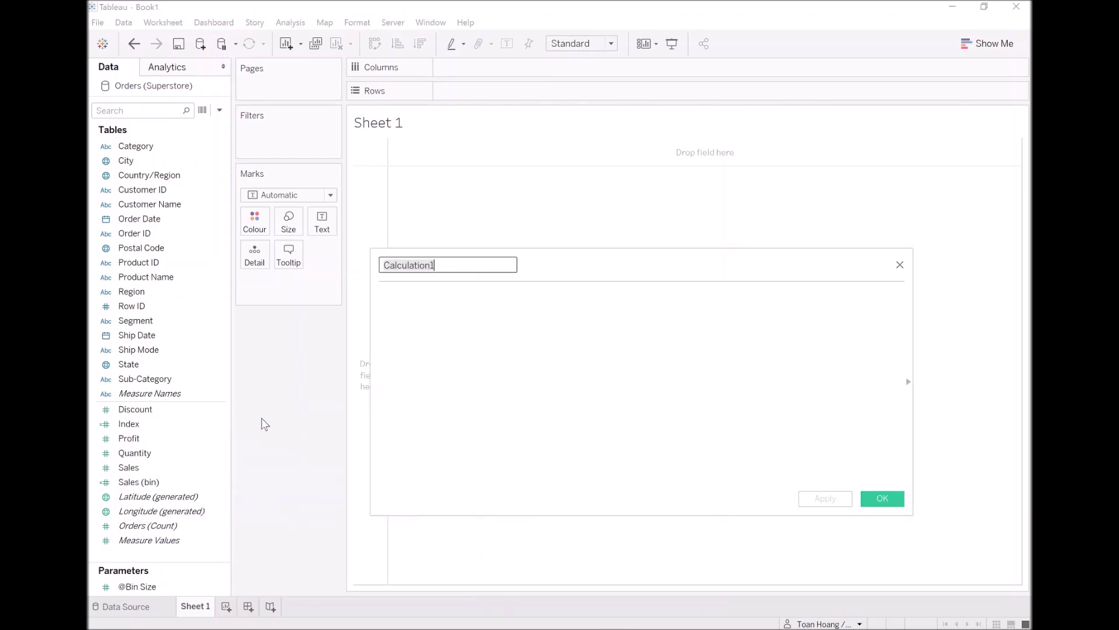
type("TC_Max per Bin")
key("Tab")
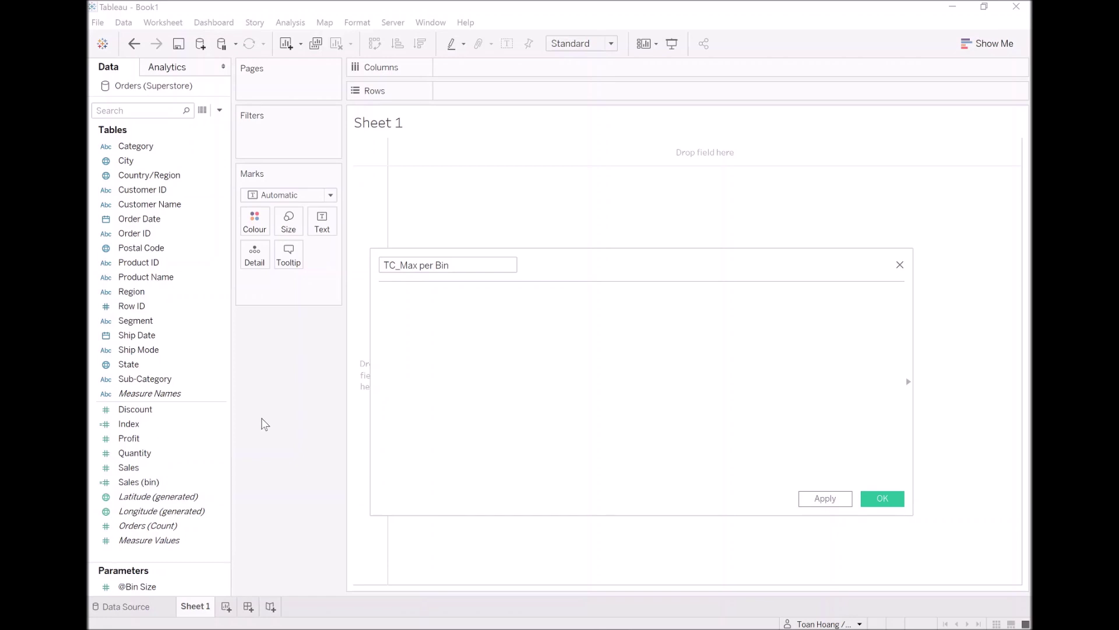
type("window")
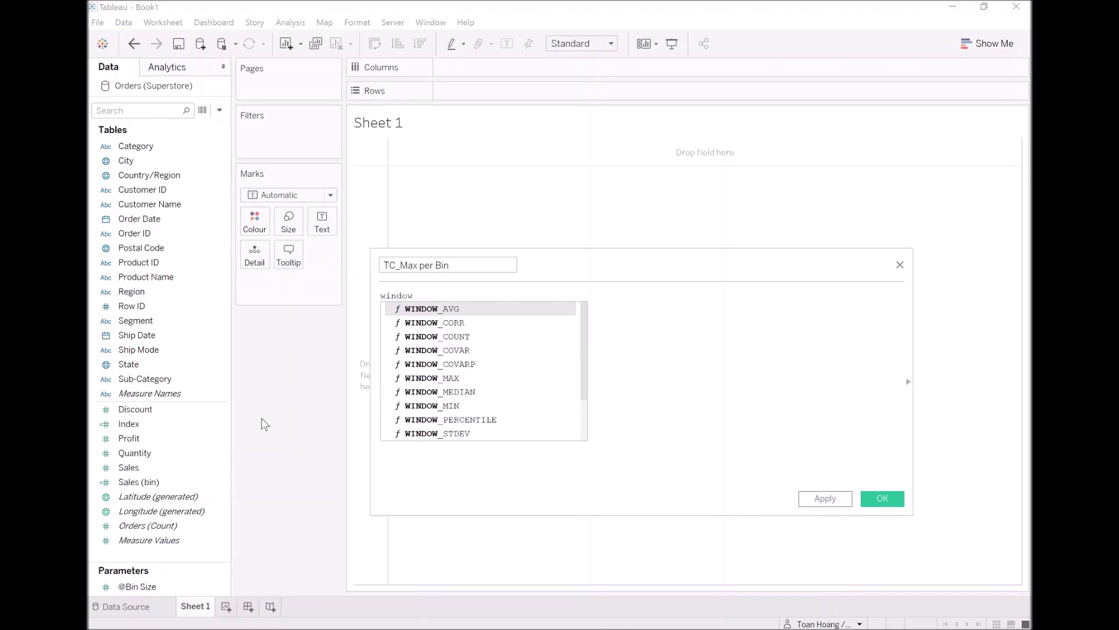
key("Down")
key("Down")
key("Down")
key("Down")
key("Down")
key("Return")
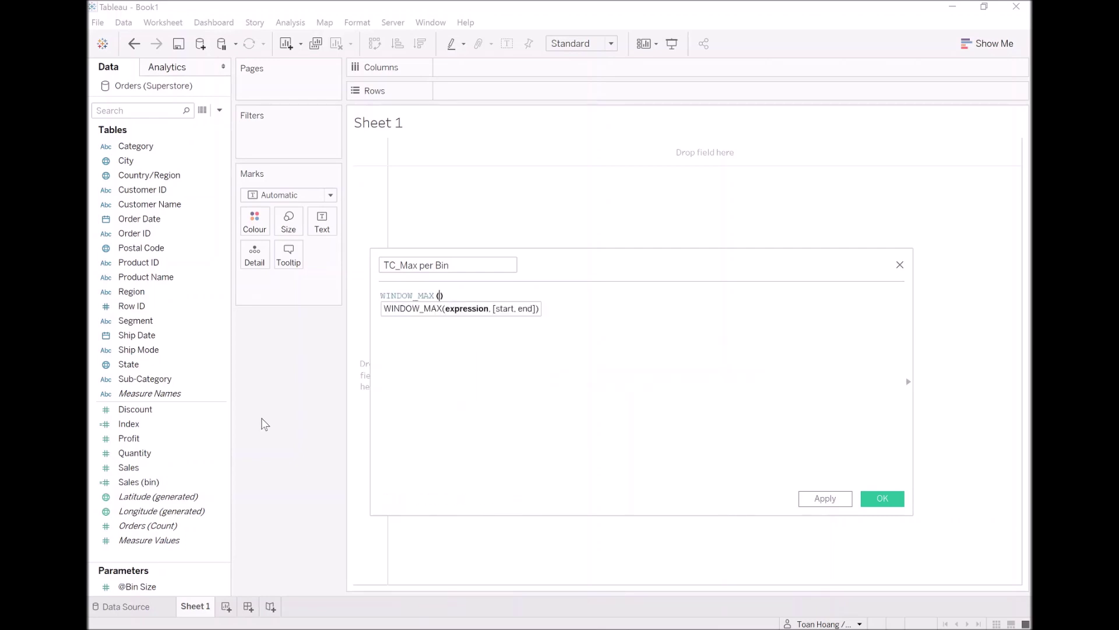
type("i")
key("Return")
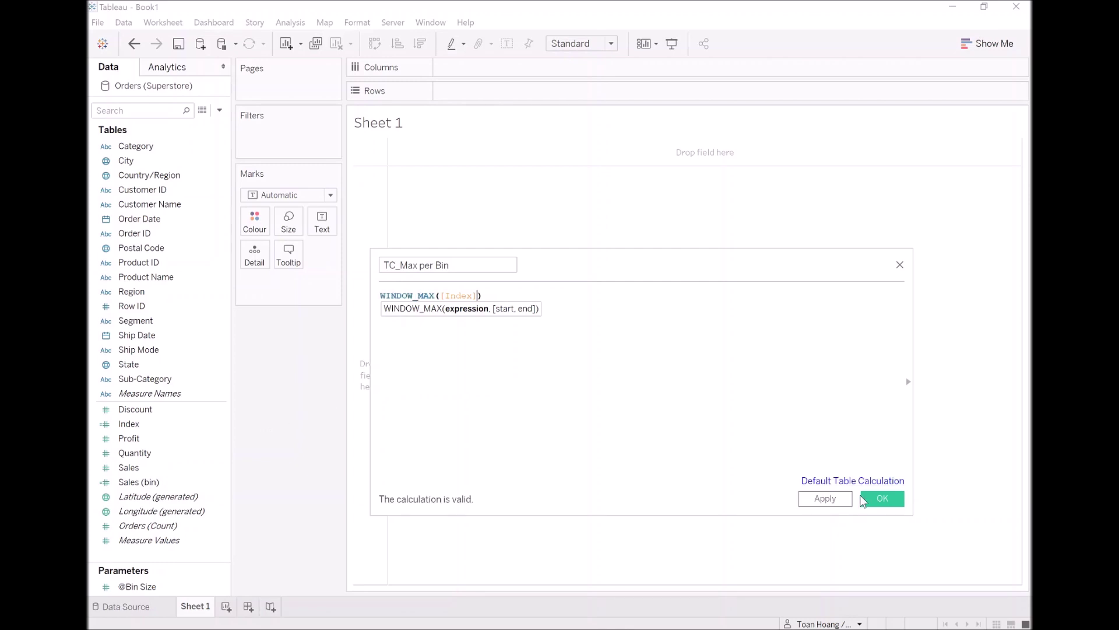
left_click(874, 498)
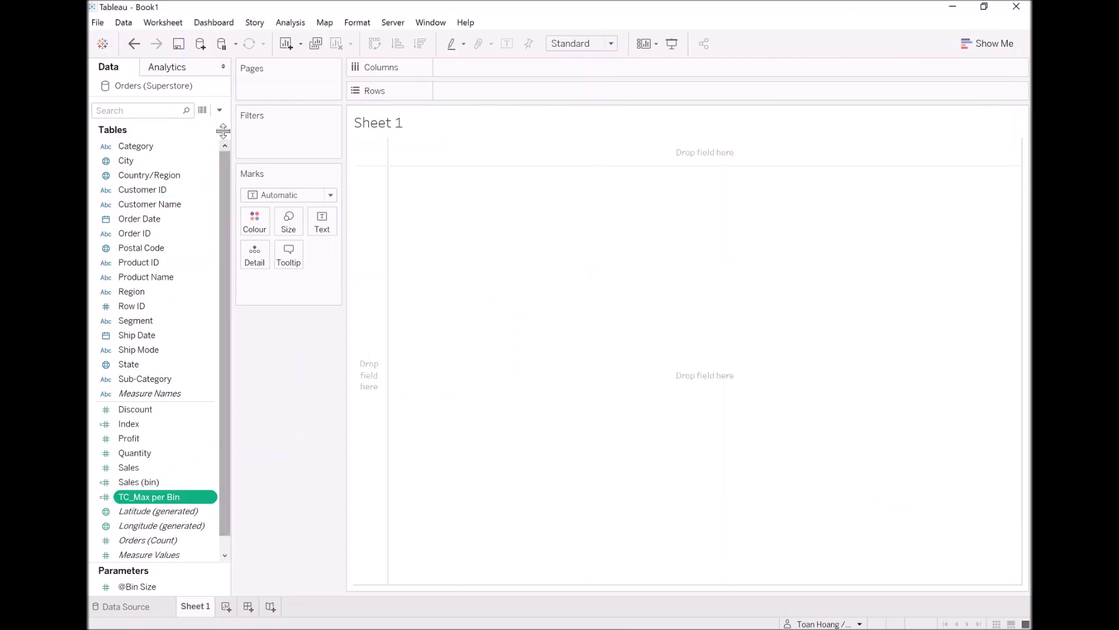
Create a calculated field named Y with the formula [Index] - ([TC_Max per Bin]/2).
left_click(219, 110)
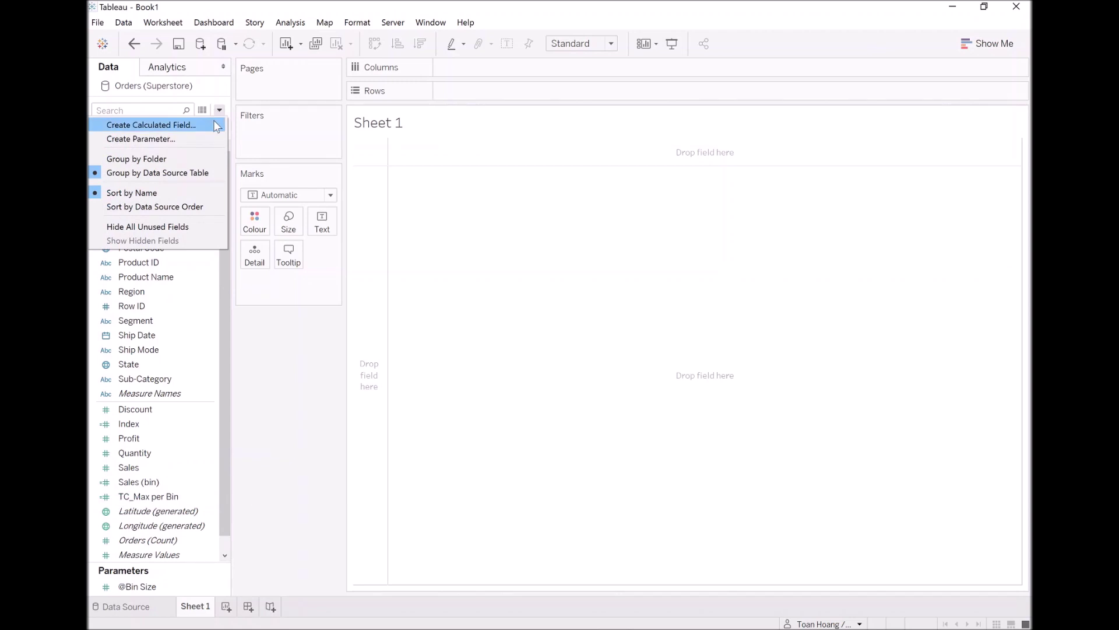
left_click(211, 125)
type("Y")
key("Tab")
type("[Ind")
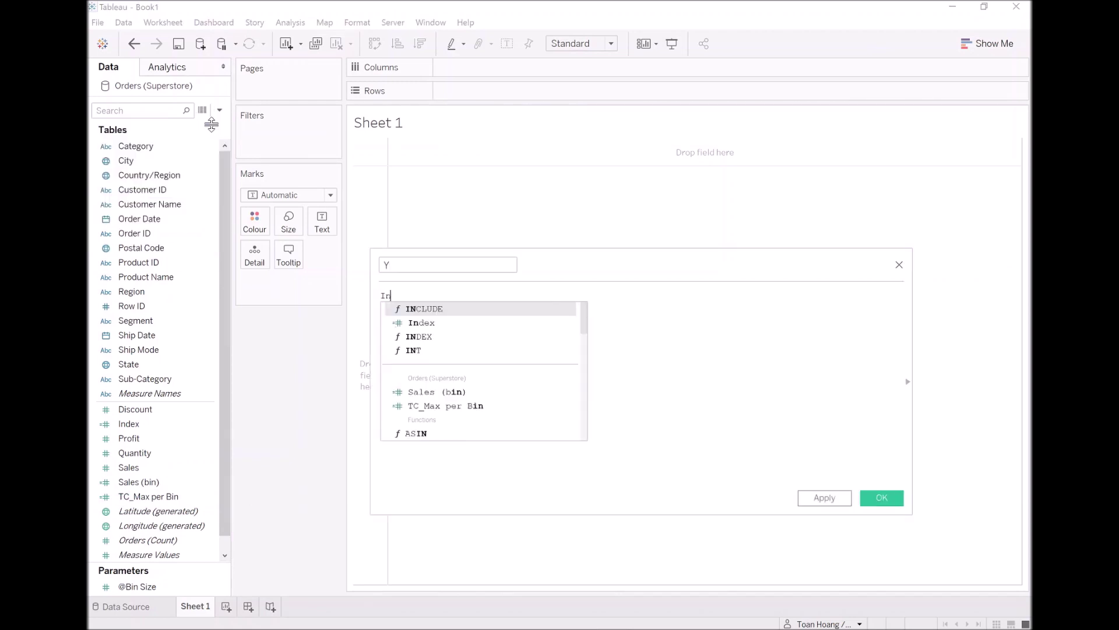
key("Return")
type("- ")
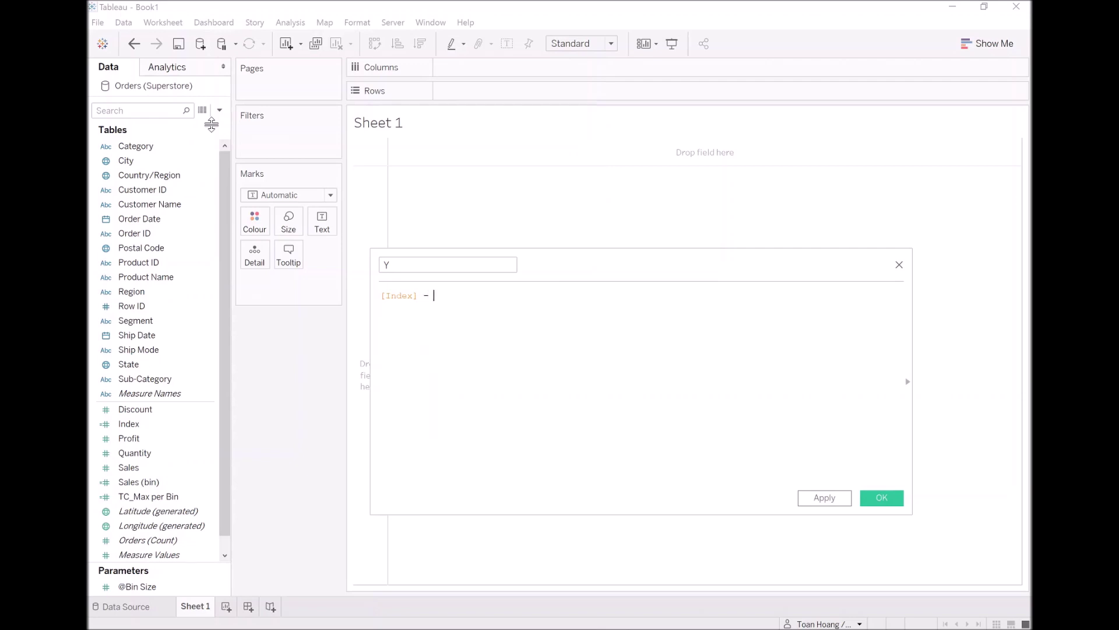
type("()tc")
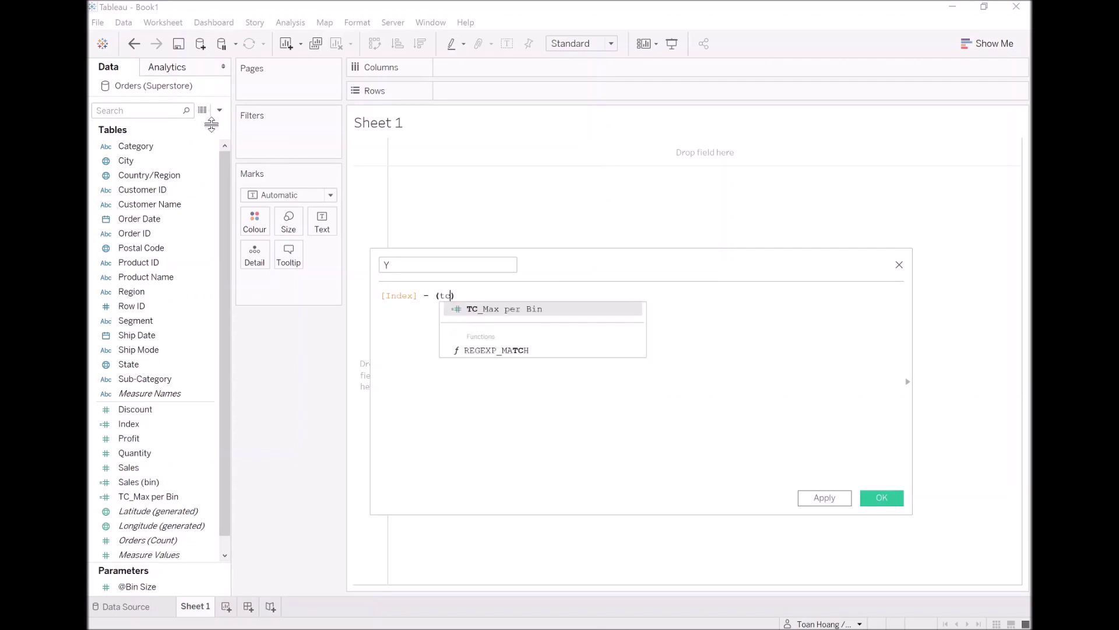
key("Return")
type("/2")
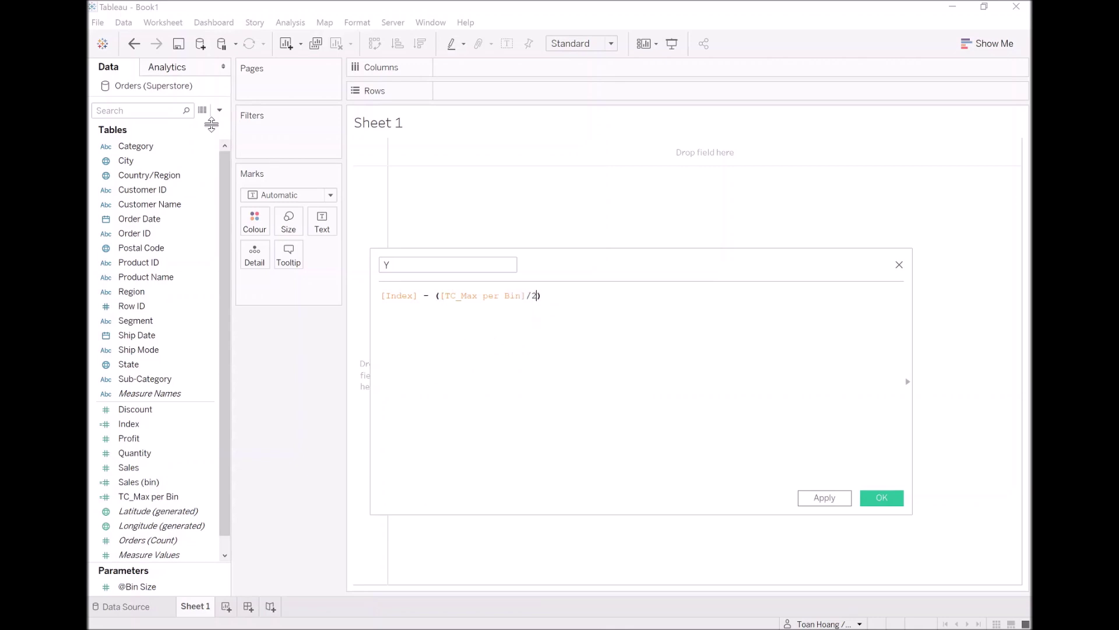
left_click(836, 499)
left_click(882, 499)
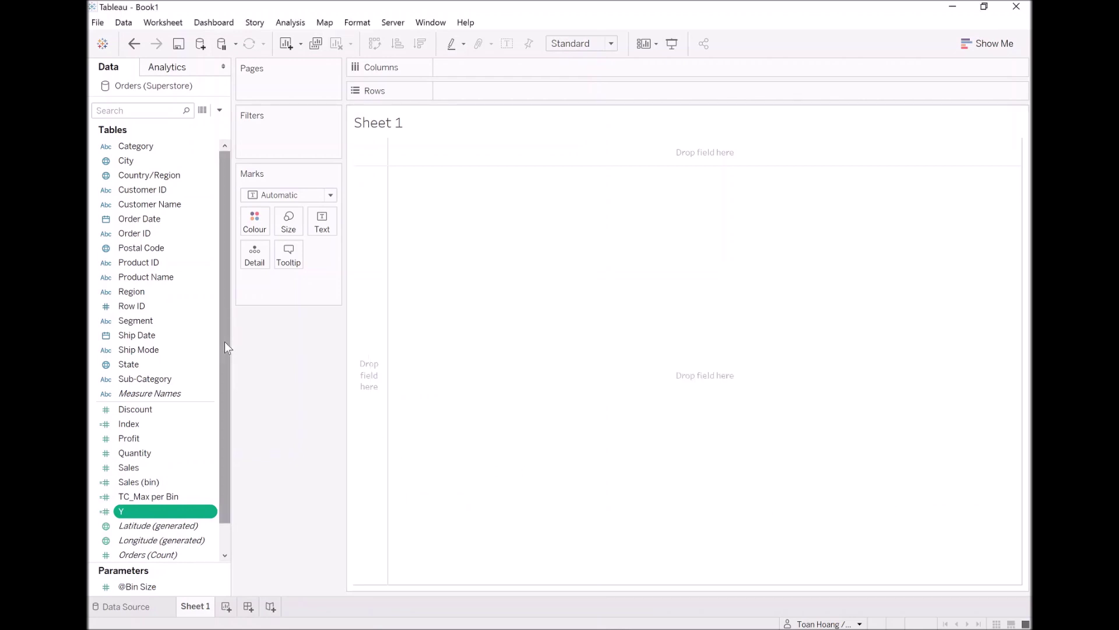
Add State to the marks as detail and remove the generated Longitude and Latitude fields from Columns and Rows.
left_click_drag(133, 362, 258, 255)
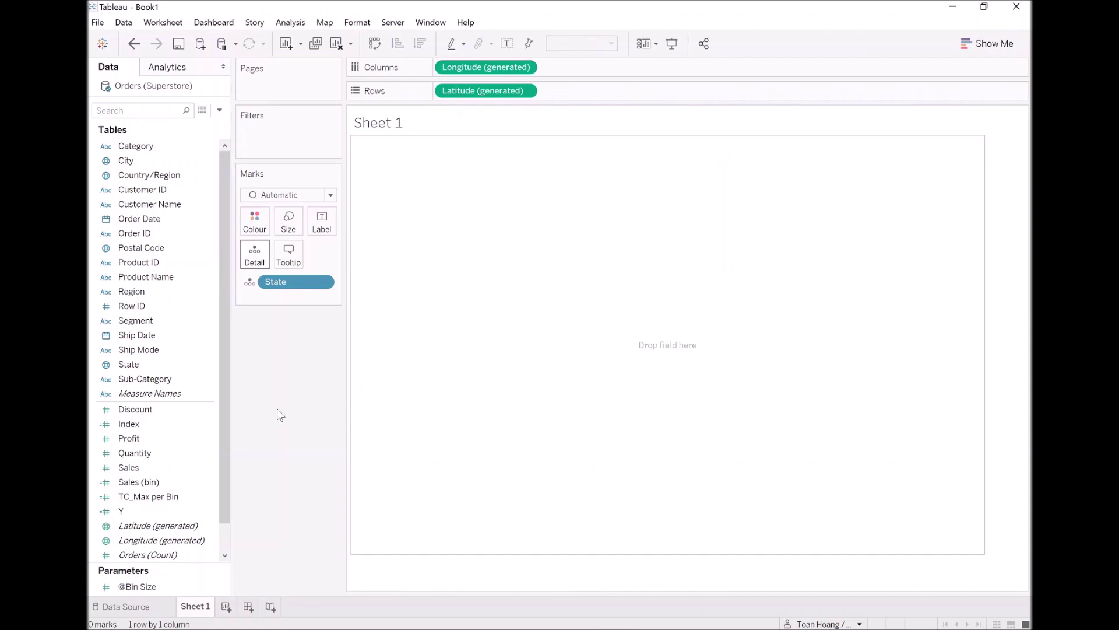
left_click_drag(489, 93, 309, 350)
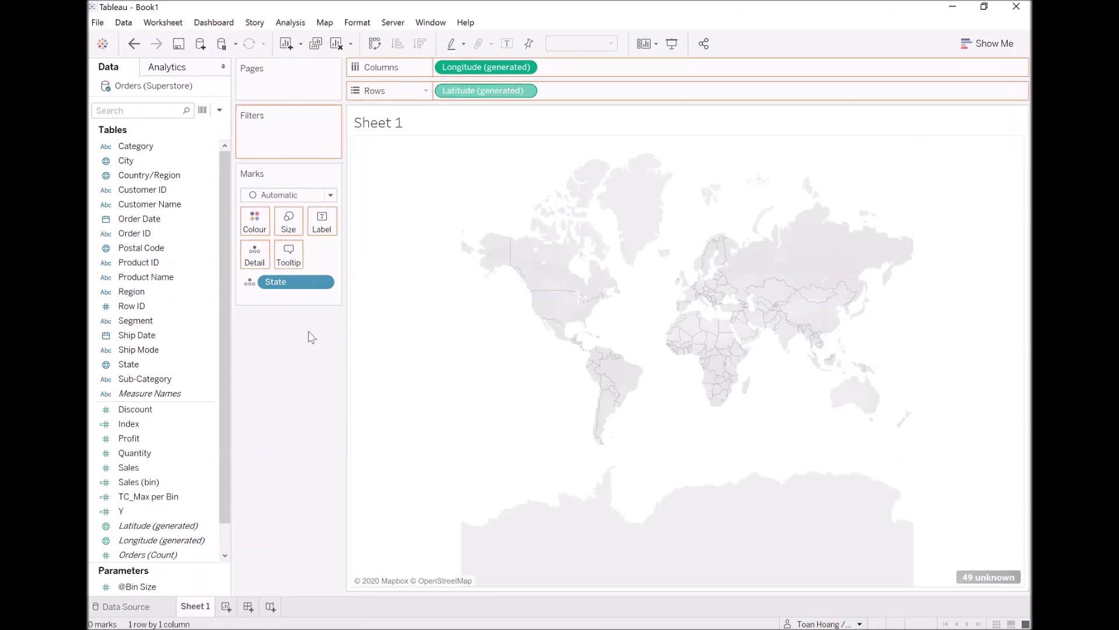
left_click_drag(446, 67, 270, 379)
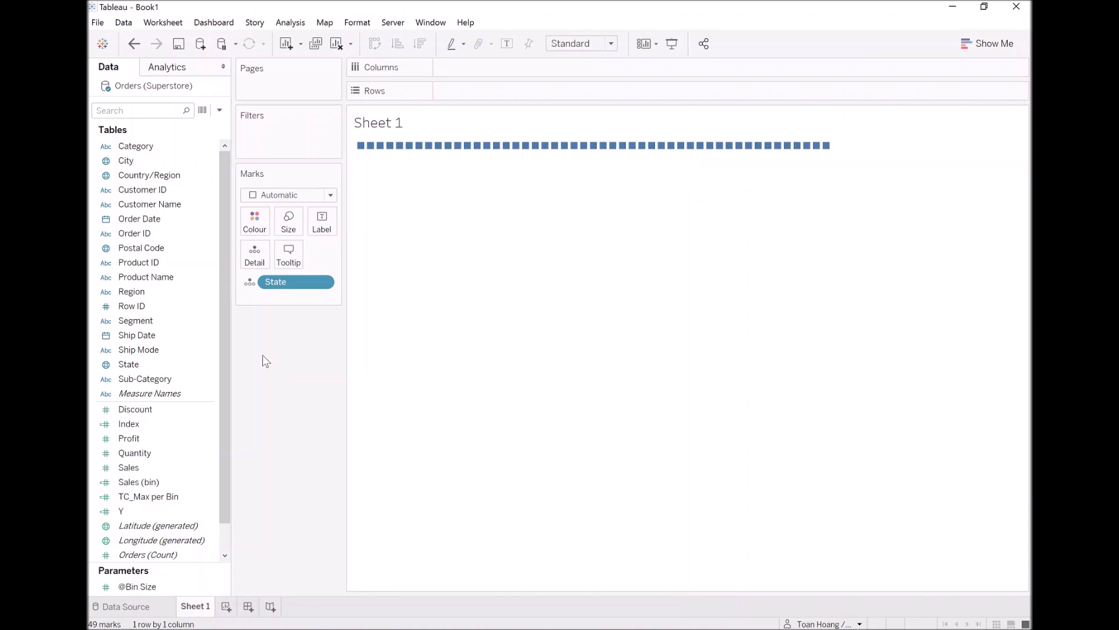
Place Sales (bin) on Columns and convert it from a summed measure to a dimension.
mouse_move(159, 482)
left_mouse_down()
mouse_move(279, 348)
mouse_move(487, 73)
left_mouse_up()
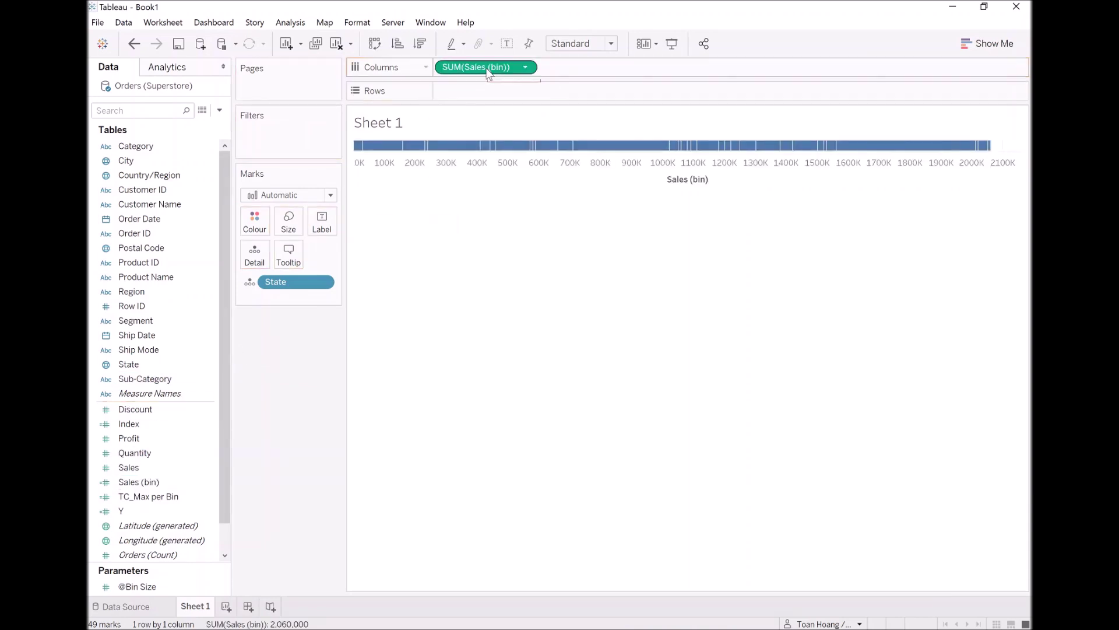
right_click(488, 70)
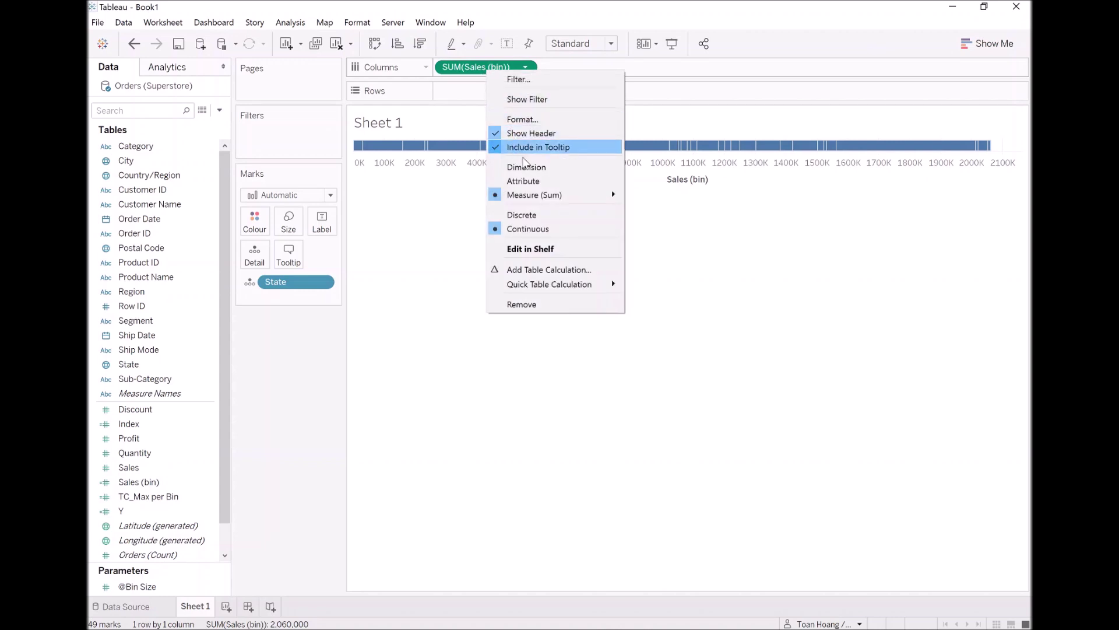
left_click(533, 168)
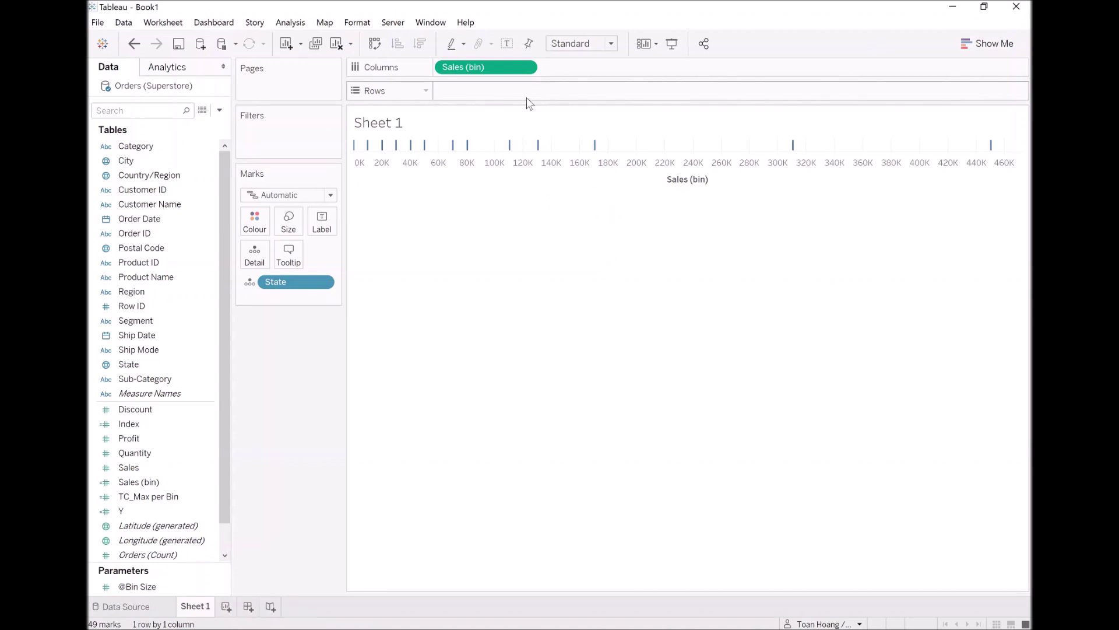
Place Index on Rows and set its table calculation to compute using State.
left_click_drag(148, 422, 484, 90)
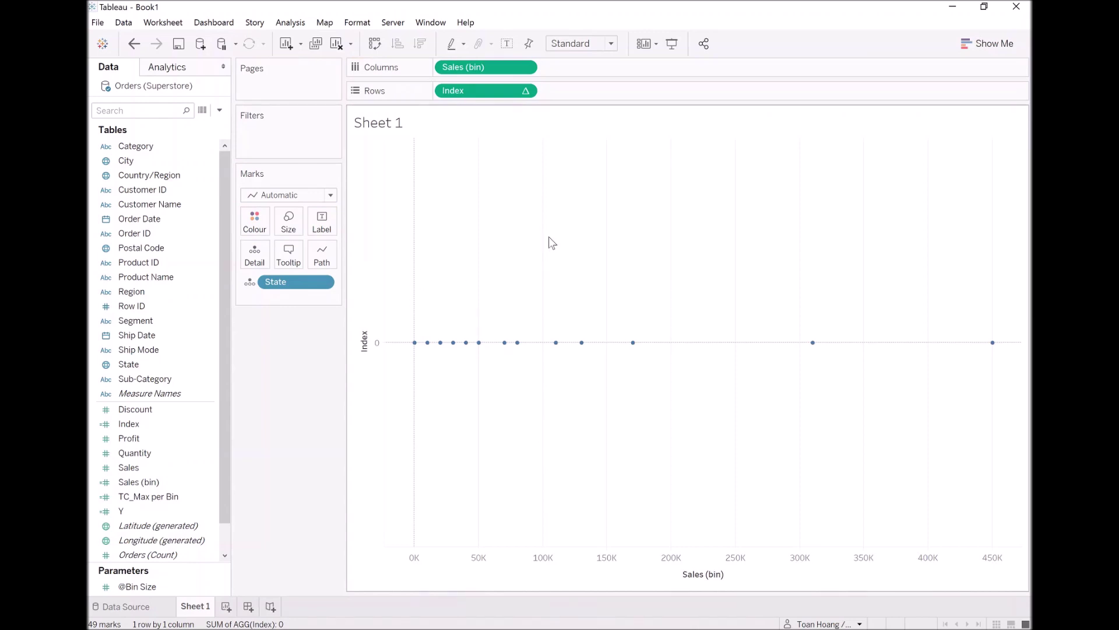
right_click(472, 92)
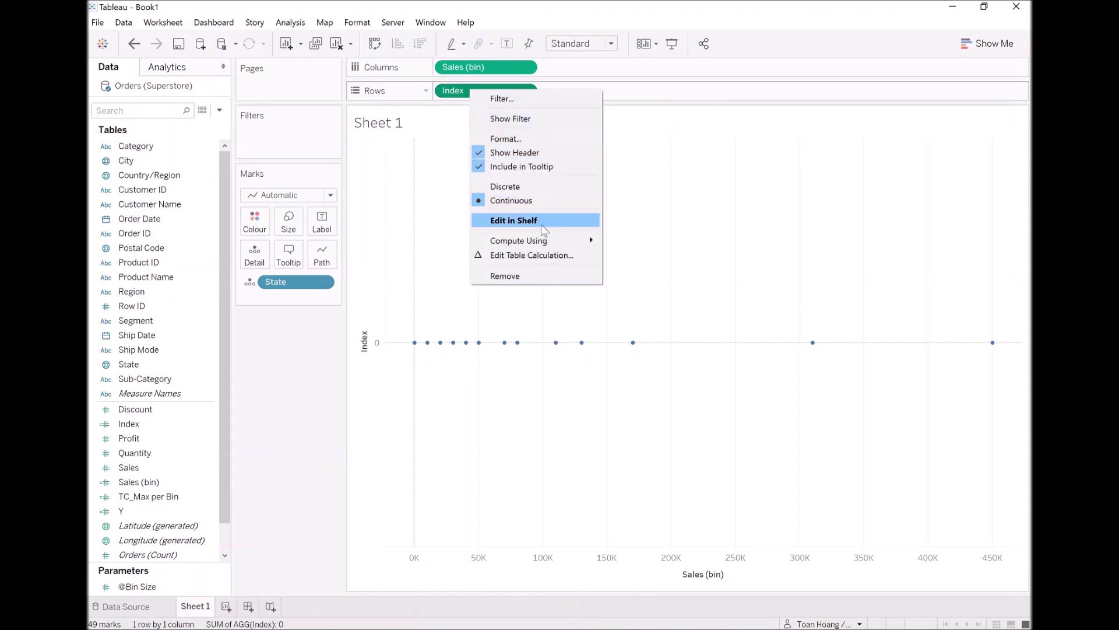
mouse_move(548, 239)
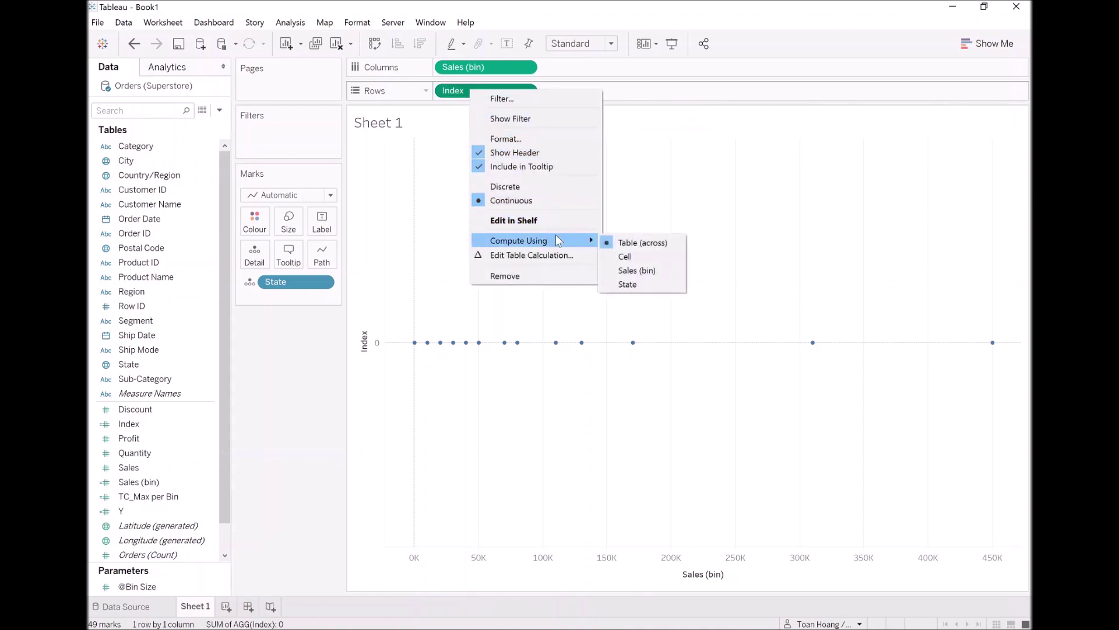
left_click(633, 283)
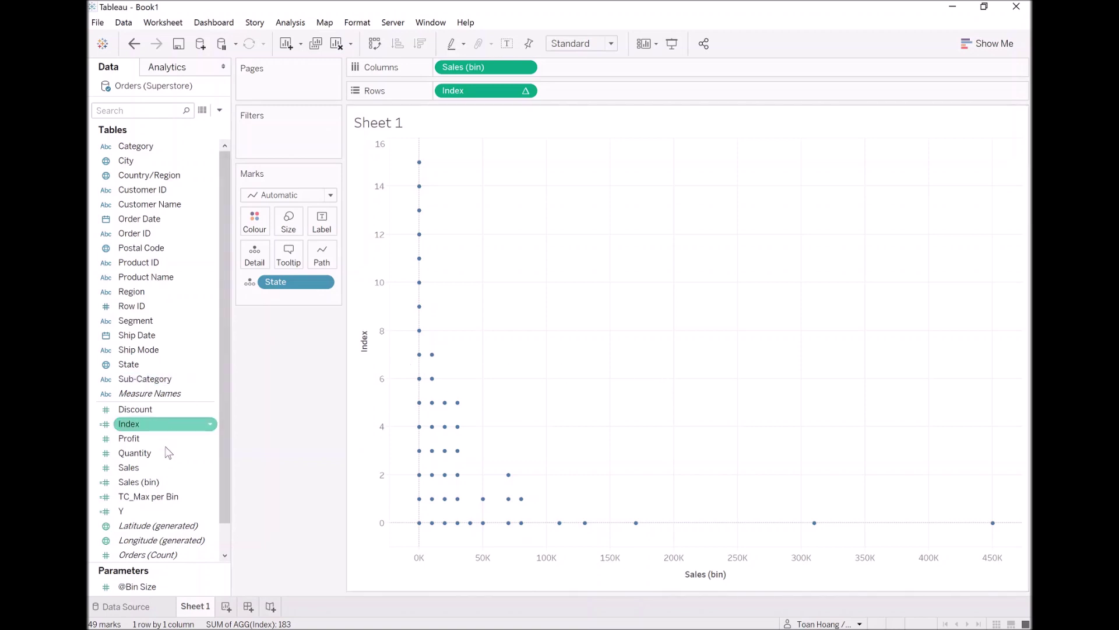
Add Y to Rows after Index and set its table calculation to compute using State.
left_click_drag(140, 516, 599, 91)
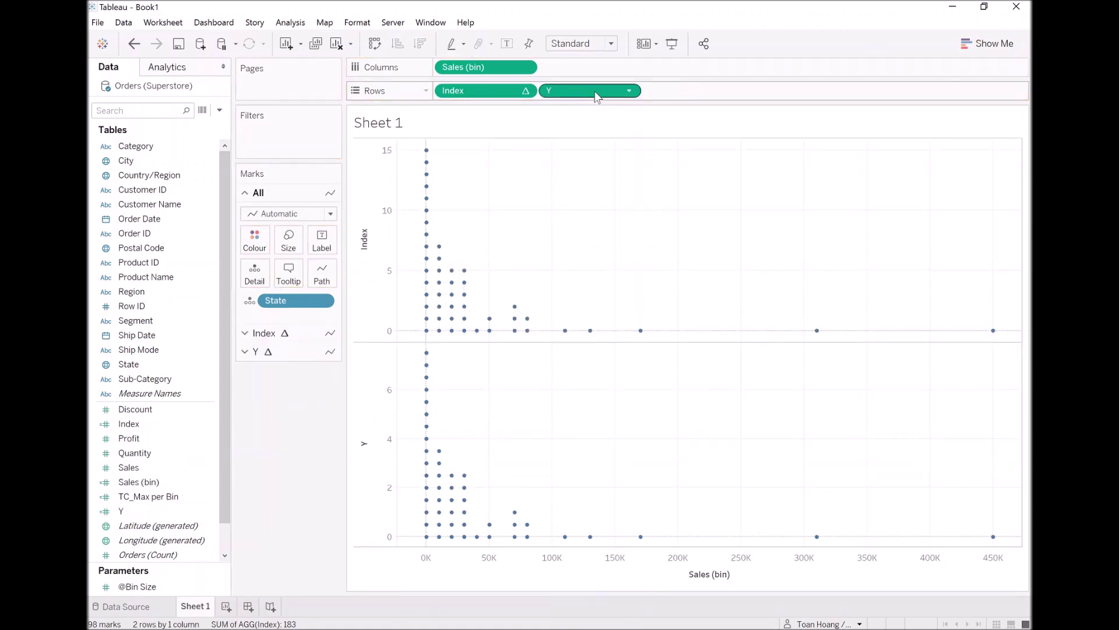
right_click(595, 92)
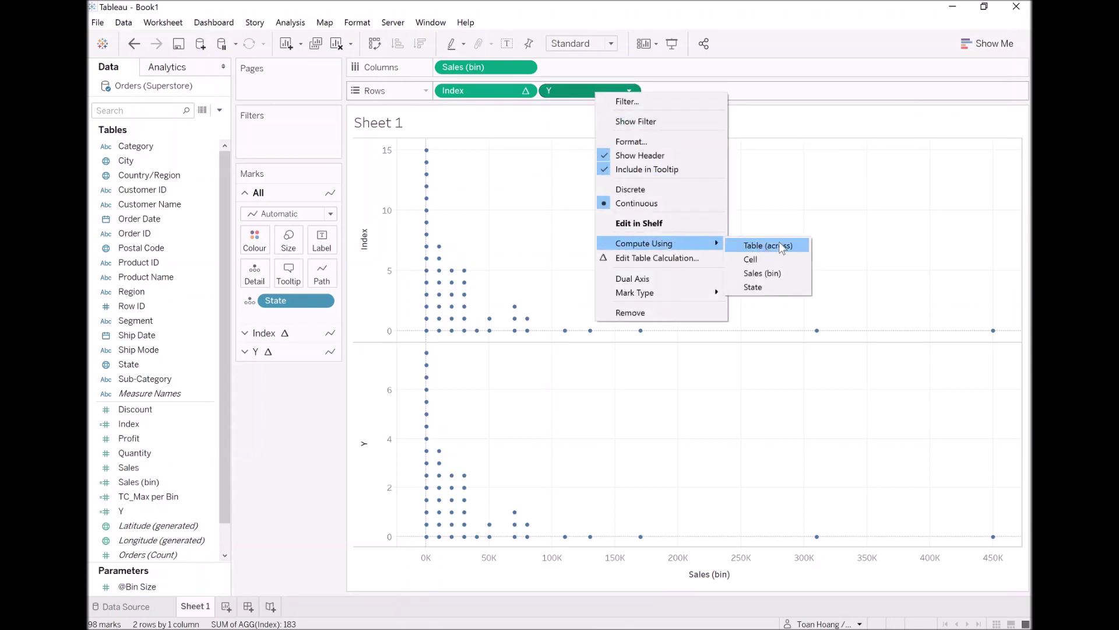
left_click(779, 288)
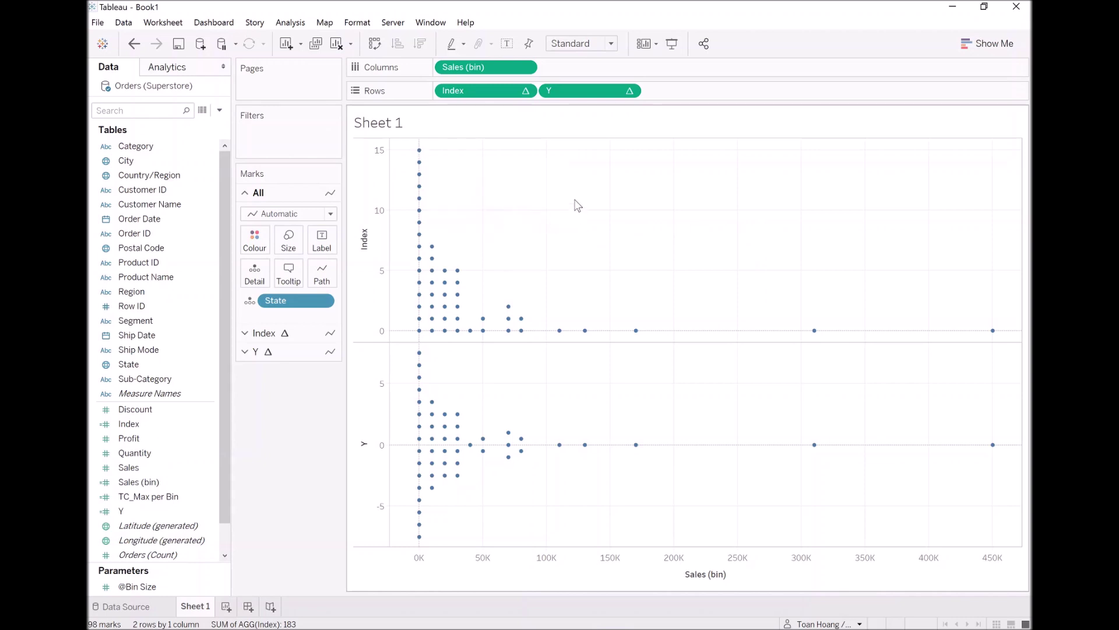
Remove Index from Rows and hide the header of the Y axis.
mouse_move(420, 201)
left_click_drag(487, 91, 303, 420)
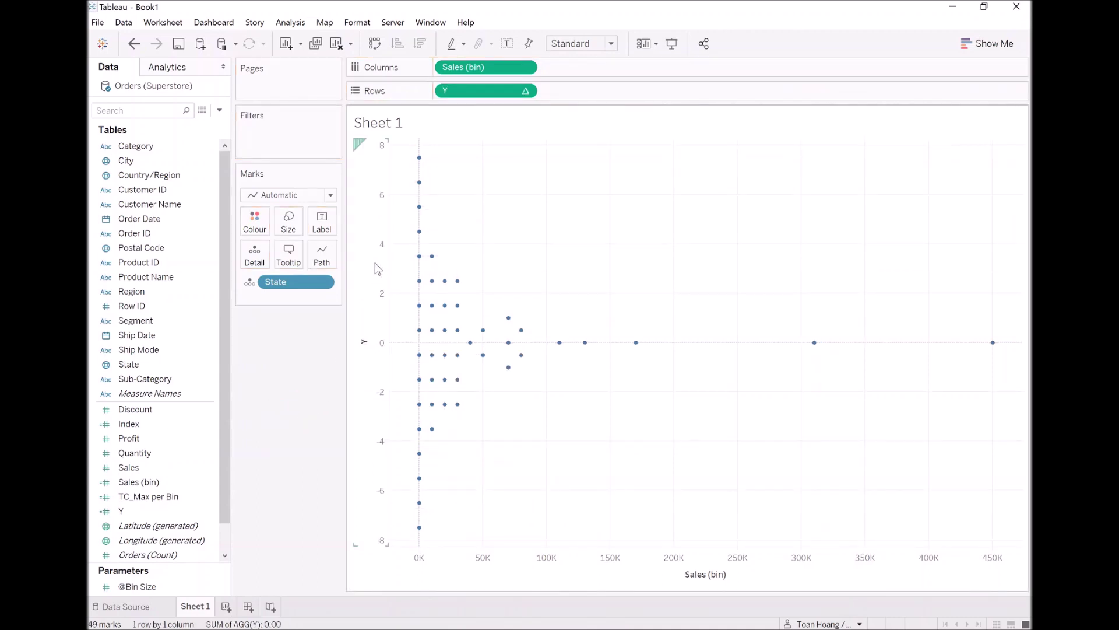
right_click(378, 239)
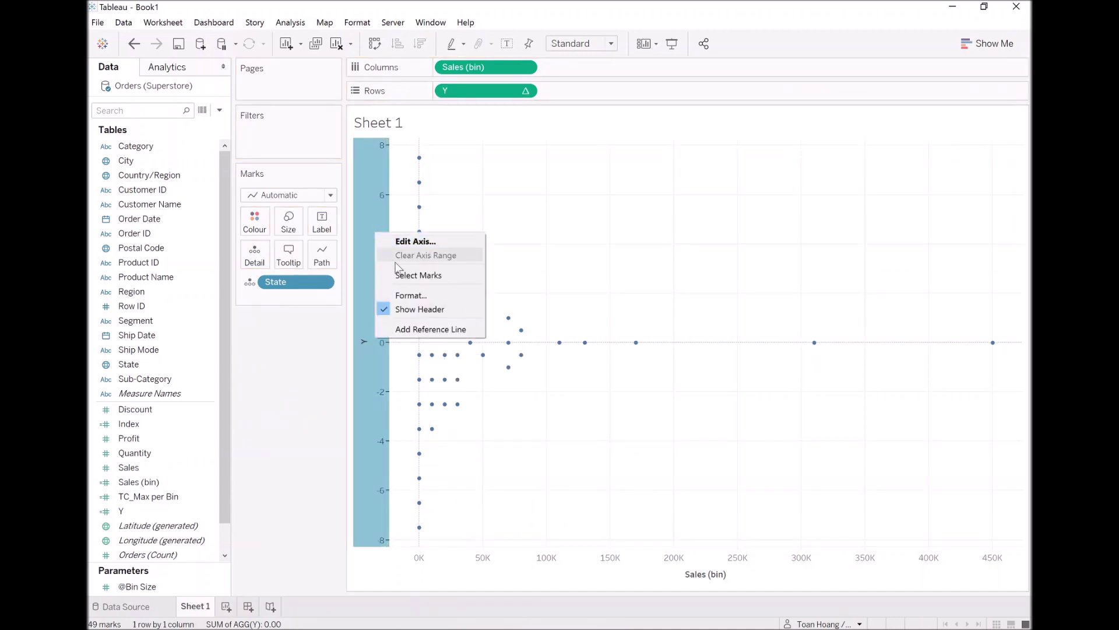
left_click(425, 306)
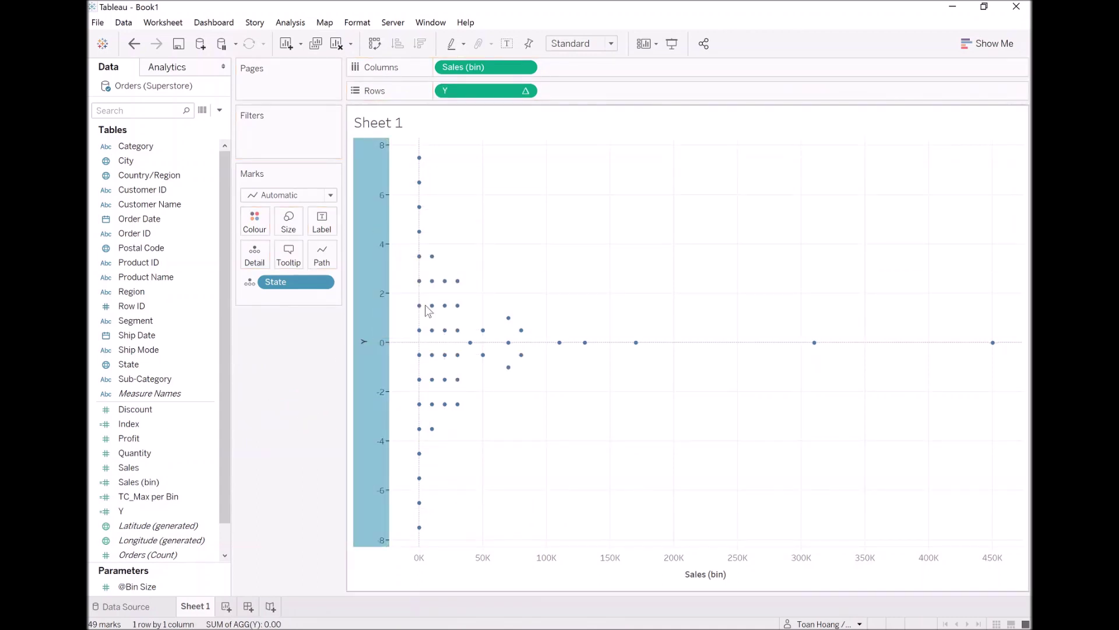
Set the title of the Sales (bin) axis to Sales and close the axis settings.
double_click(707, 576)
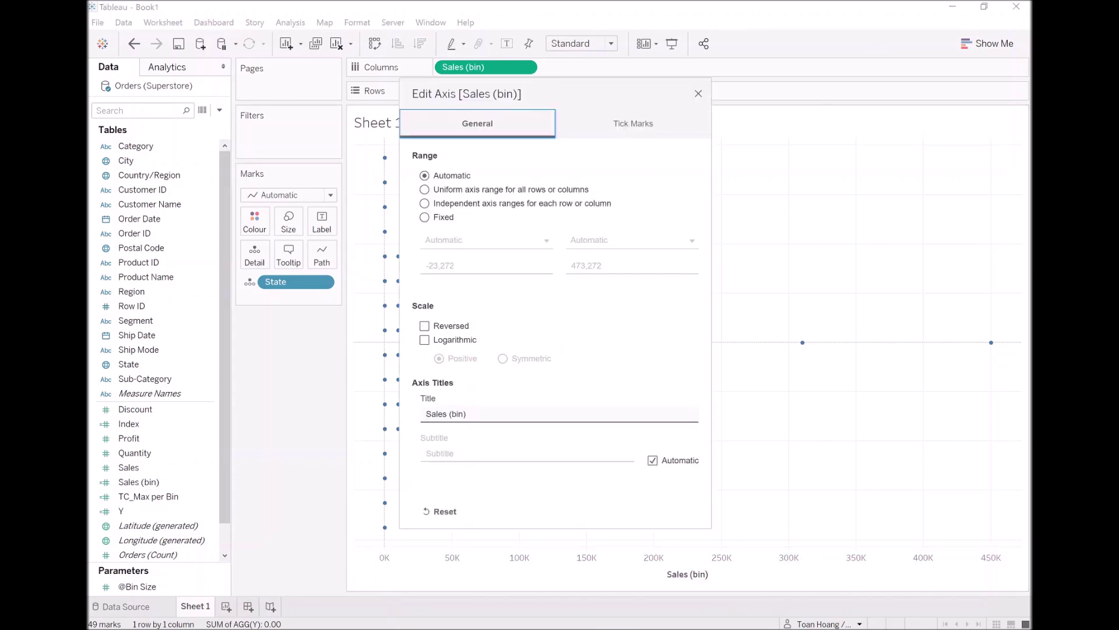
left_click(502, 414)
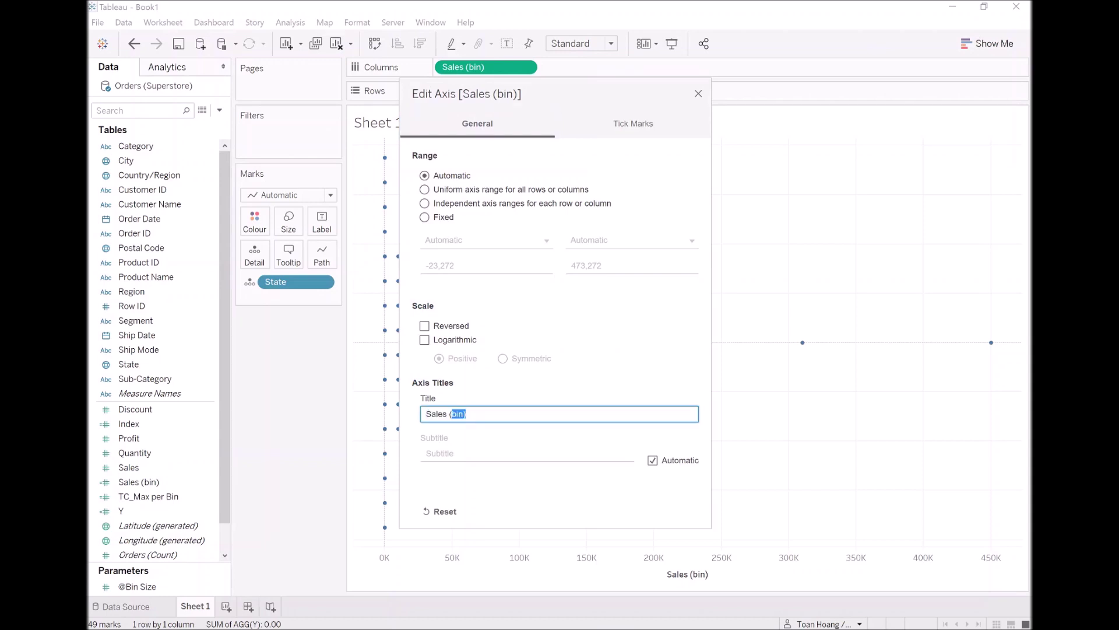
mouse_move(426, 414)
left_mouse_down()
mouse_move(464, 413)
mouse_move(448, 414)
left_mouse_up()
key("BackSpace")
left_click(698, 93)
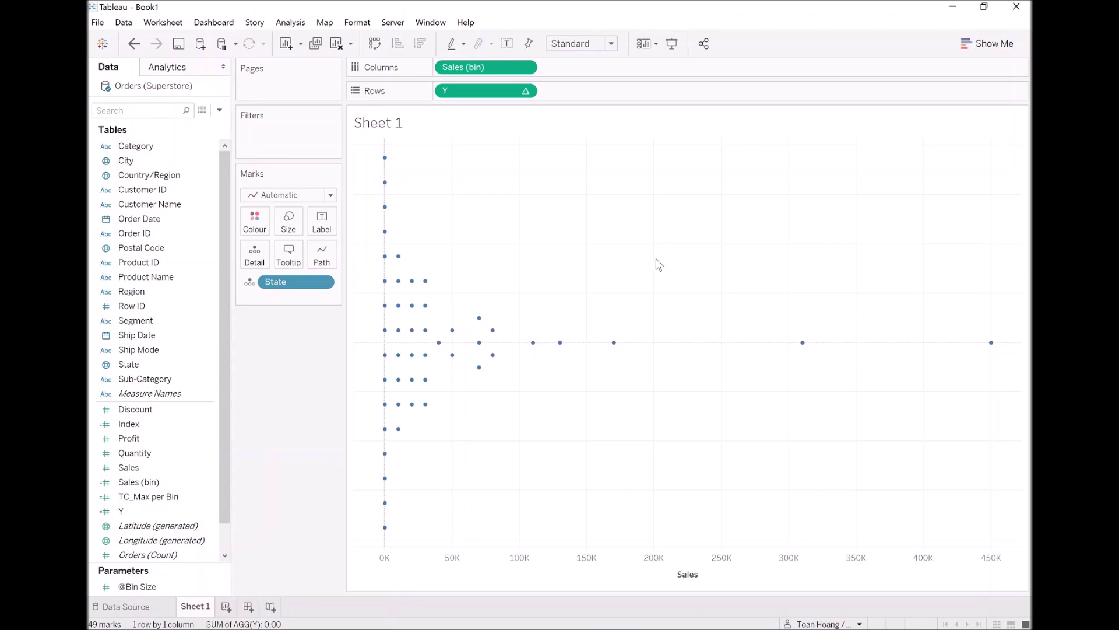
Format the sheet's lines so that both grid lines and zero lines are set to None.
right_click(556, 259)
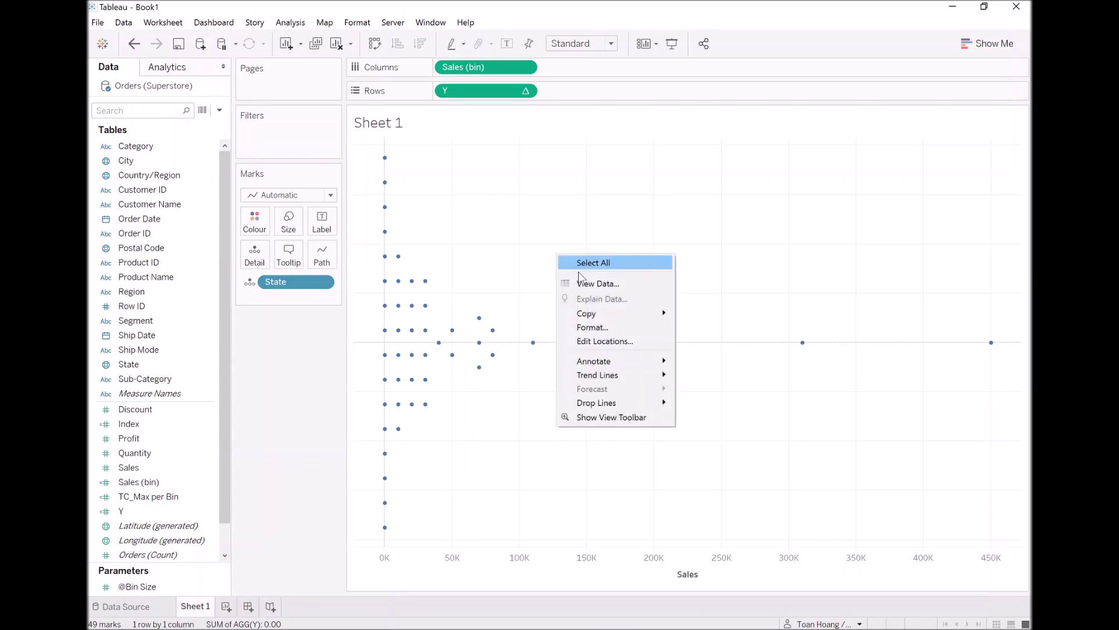
left_click(600, 327)
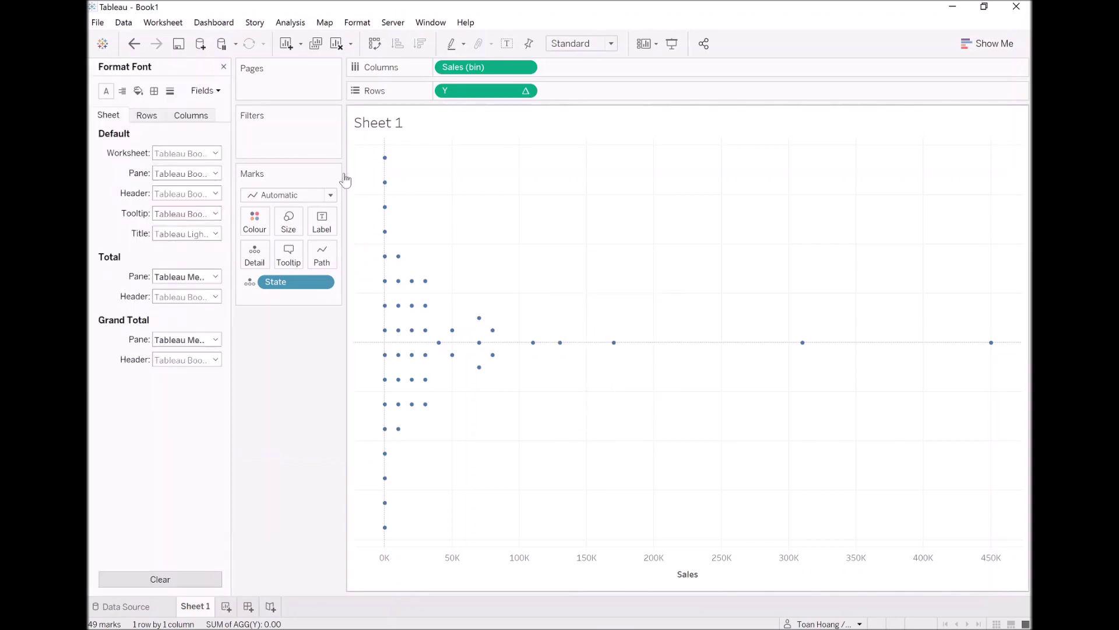
left_click(169, 92)
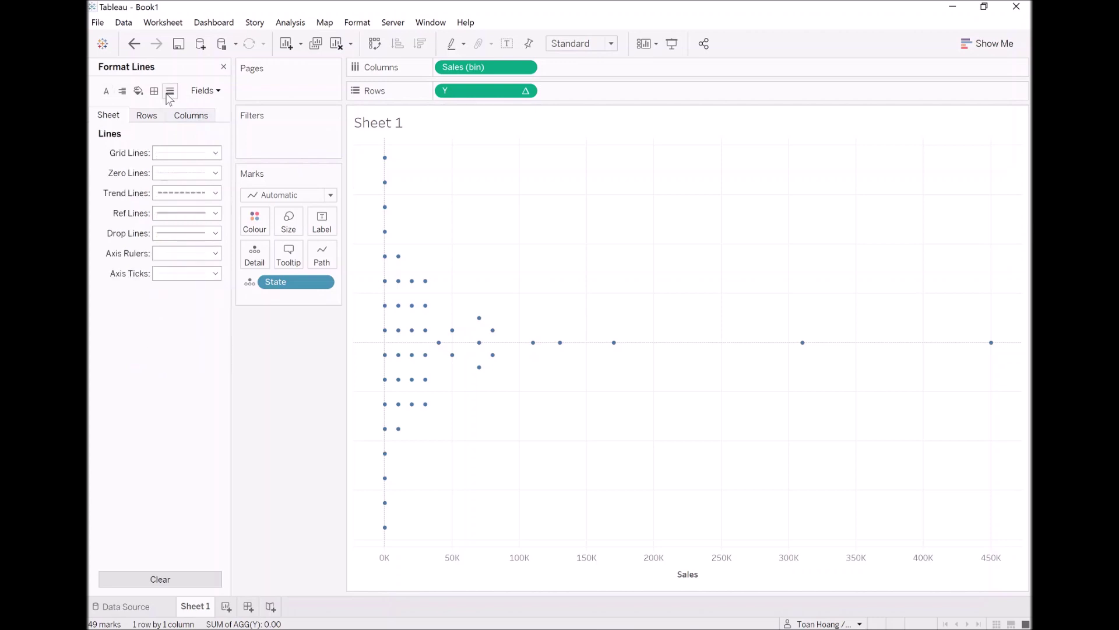
left_click(177, 154)
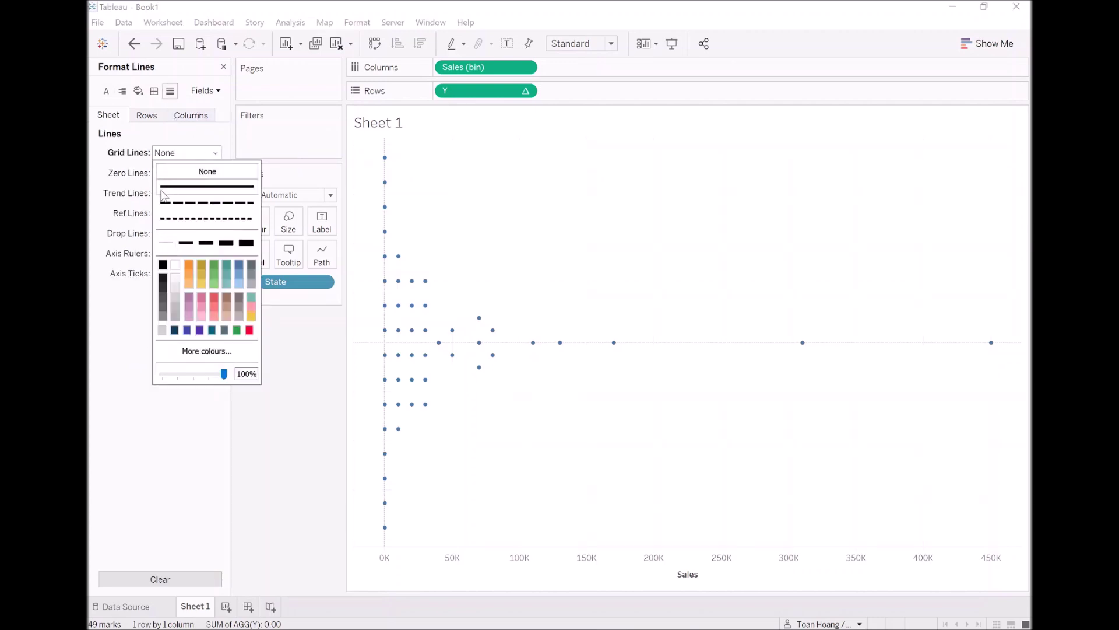
left_click(145, 178)
left_click(181, 173)
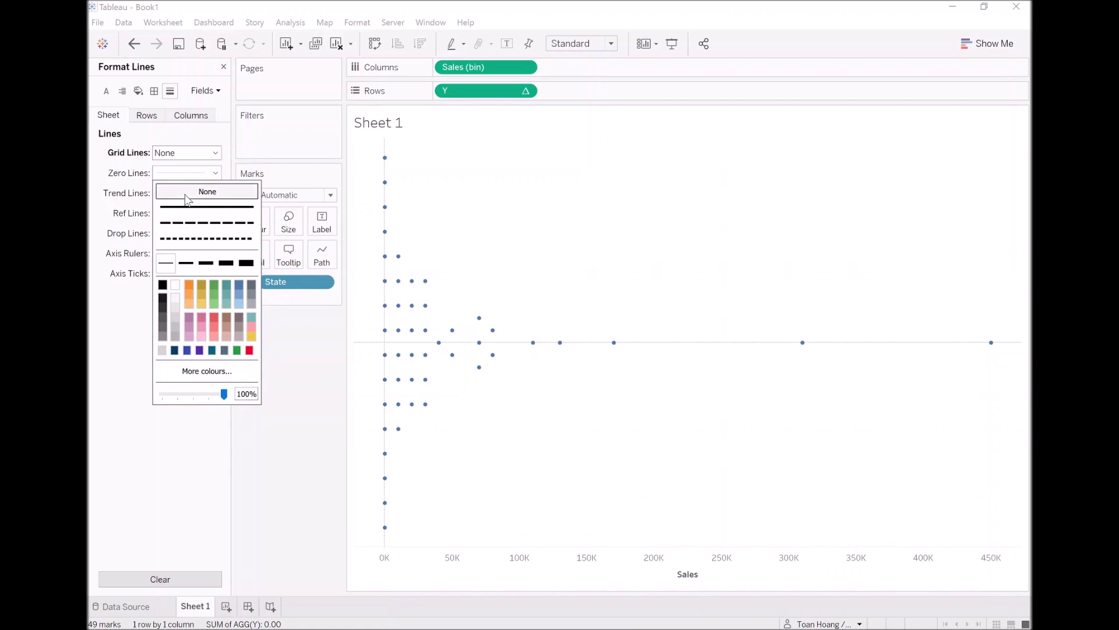
left_click(323, 363)
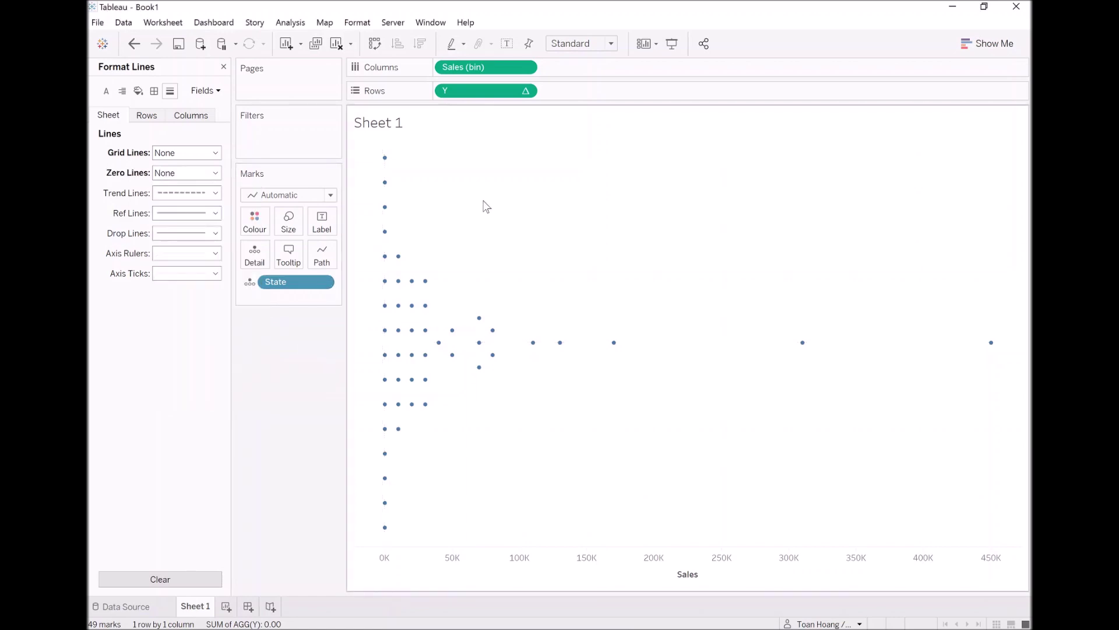
Enlarge the state marks to about the middle of the size range.
left_click(289, 224)
left_click_drag(313, 252, 338, 256)
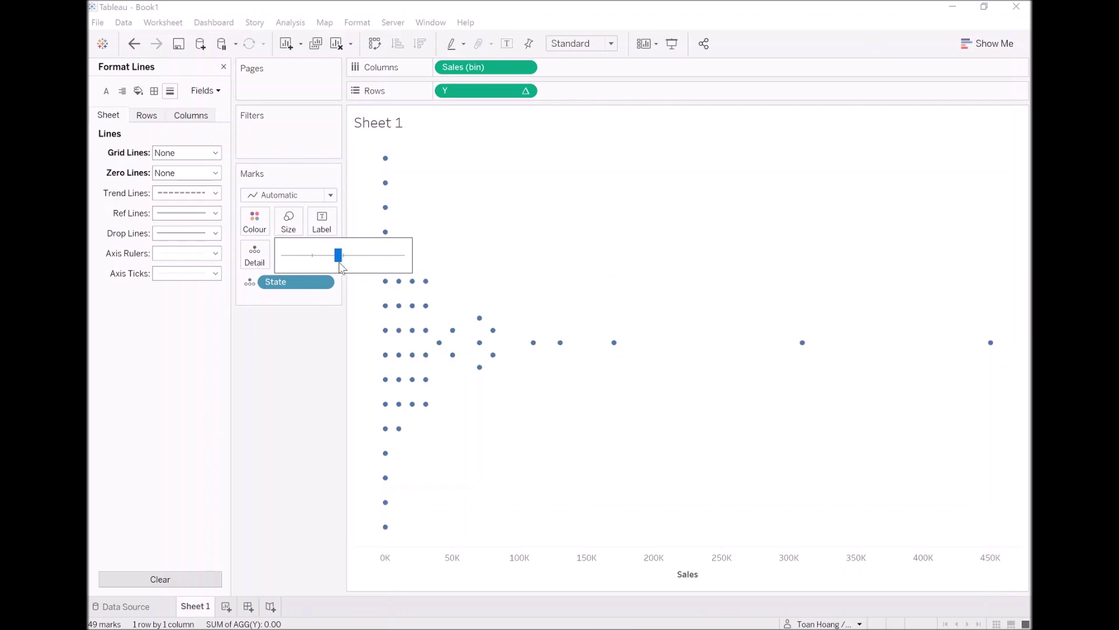
left_click_drag(341, 260, 342, 257)
Rename the worksheet Sheet 1 as Wilkinson Plot.
left_click(200, 608)
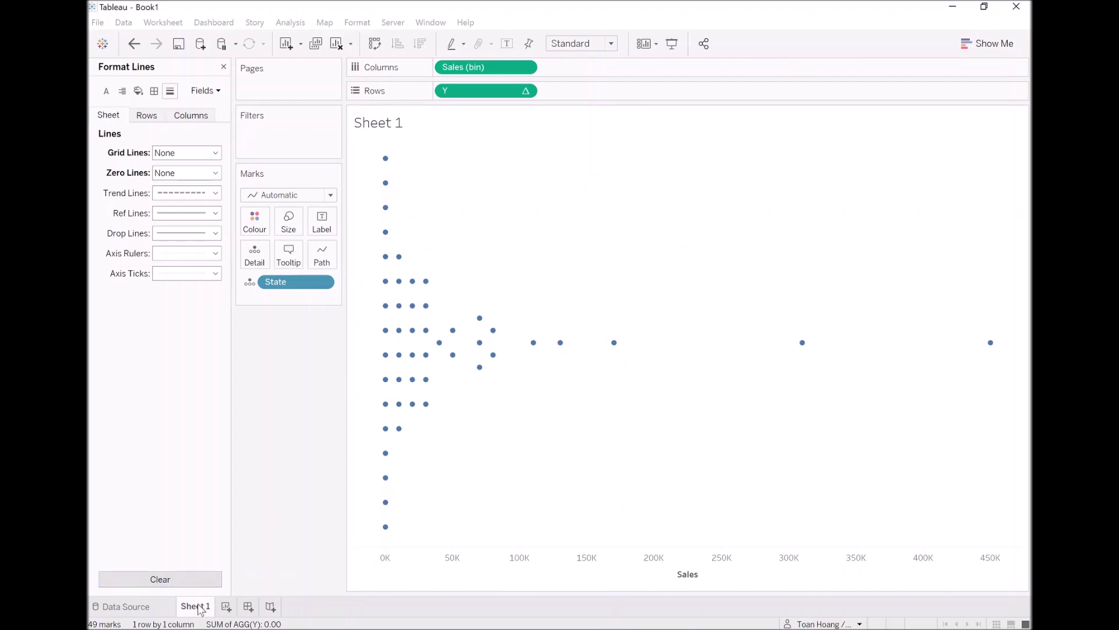
double_click(200, 608)
type("Wilk")
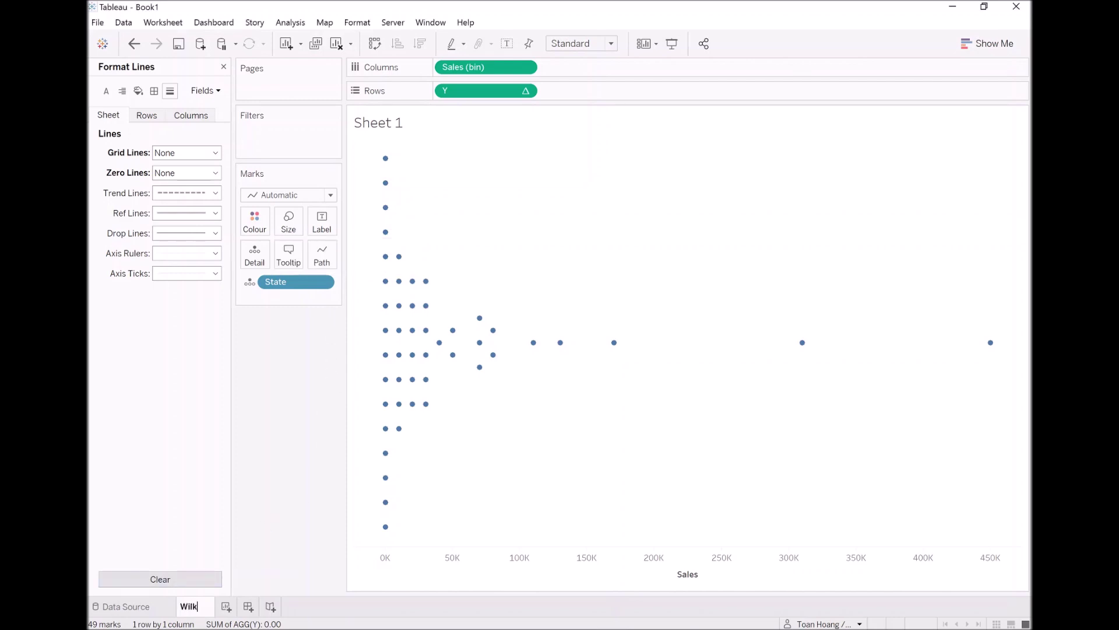
type("inson")
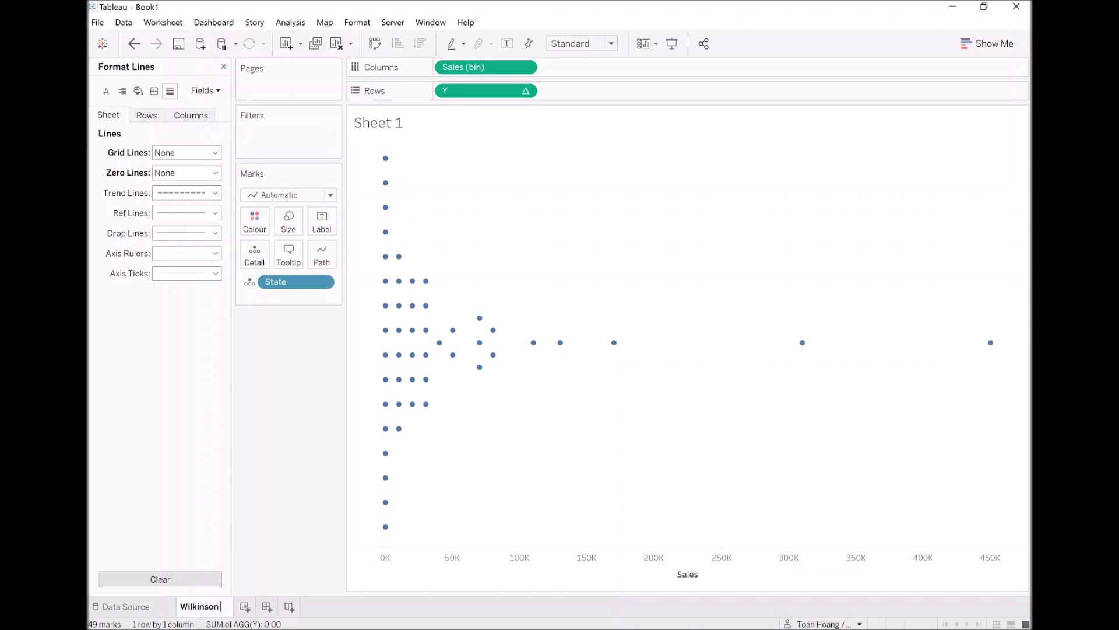
type(" Plot")
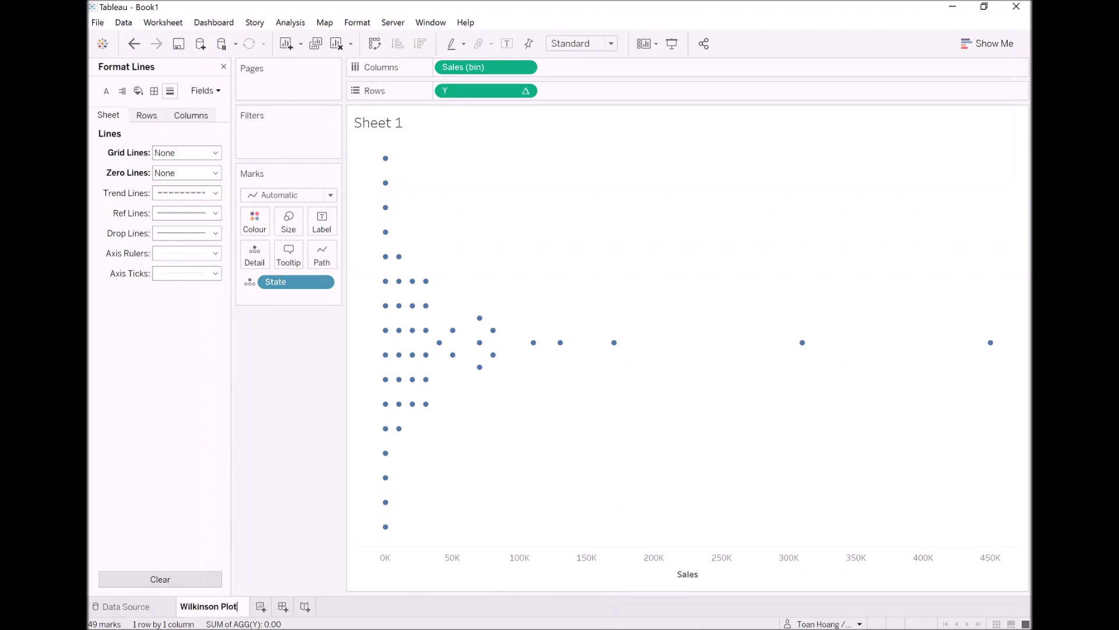
key("Return")
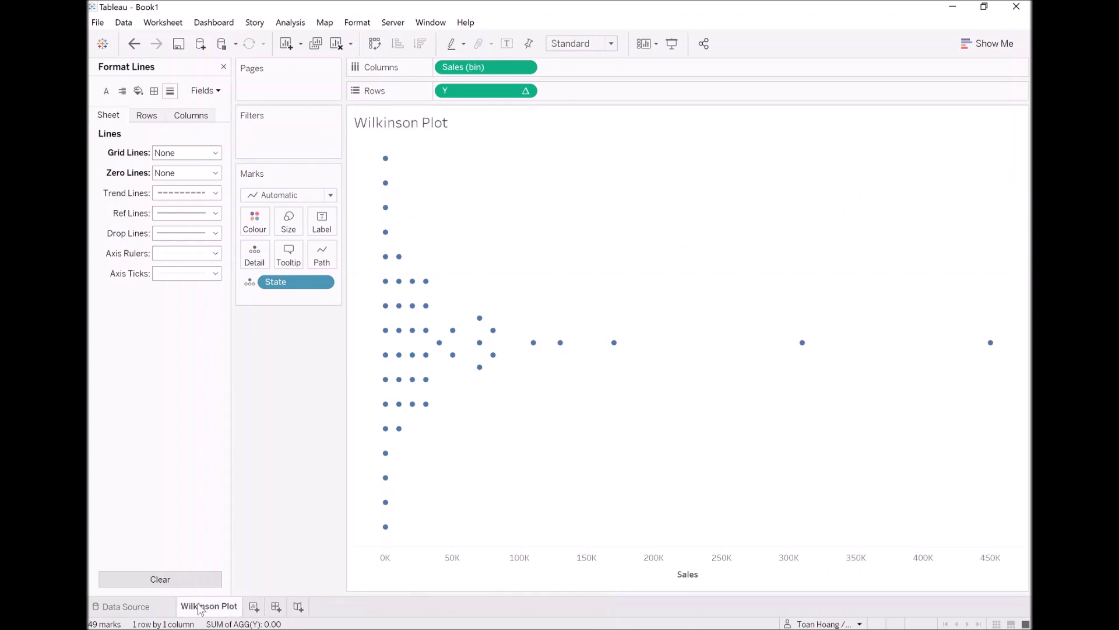
Enlarge the state marks further, to about three quarters of the size range.
left_click(288, 221)
left_click_drag(352, 257, 375, 260)
left_click(272, 397)
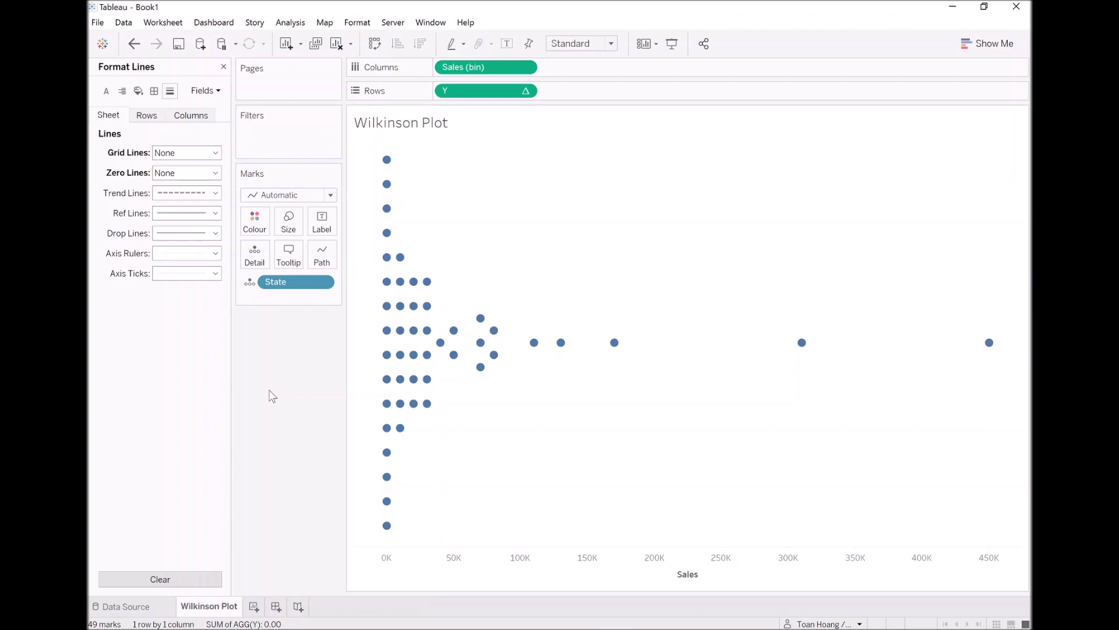
Inspect the tooltips of the three marks with the highest sales bins and close the line formatting options.
mouse_move(989, 344)
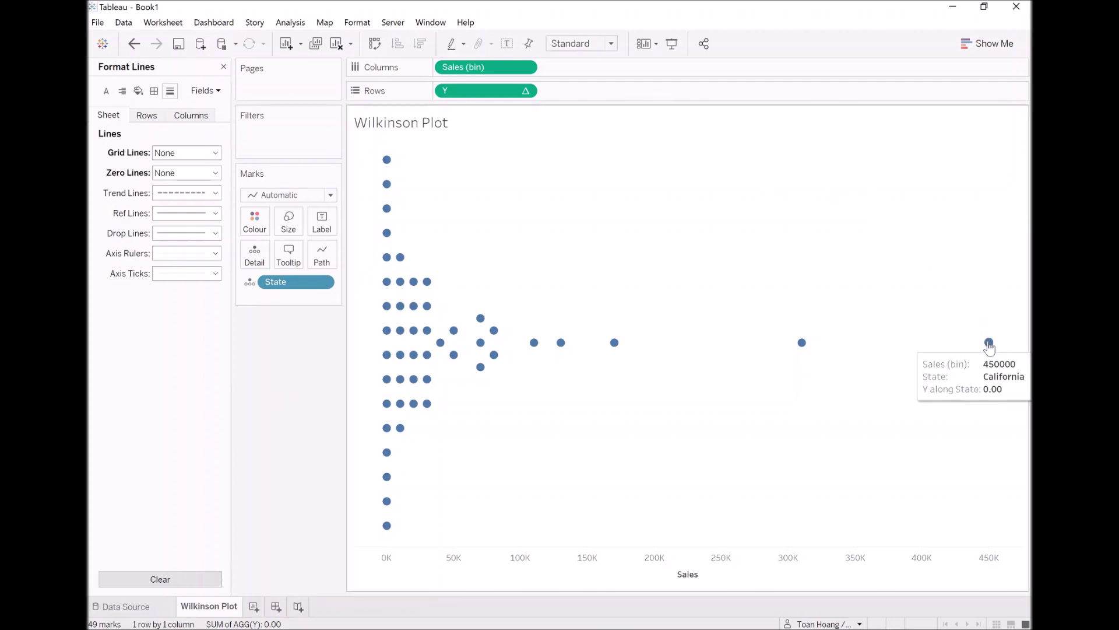
mouse_move(801, 344)
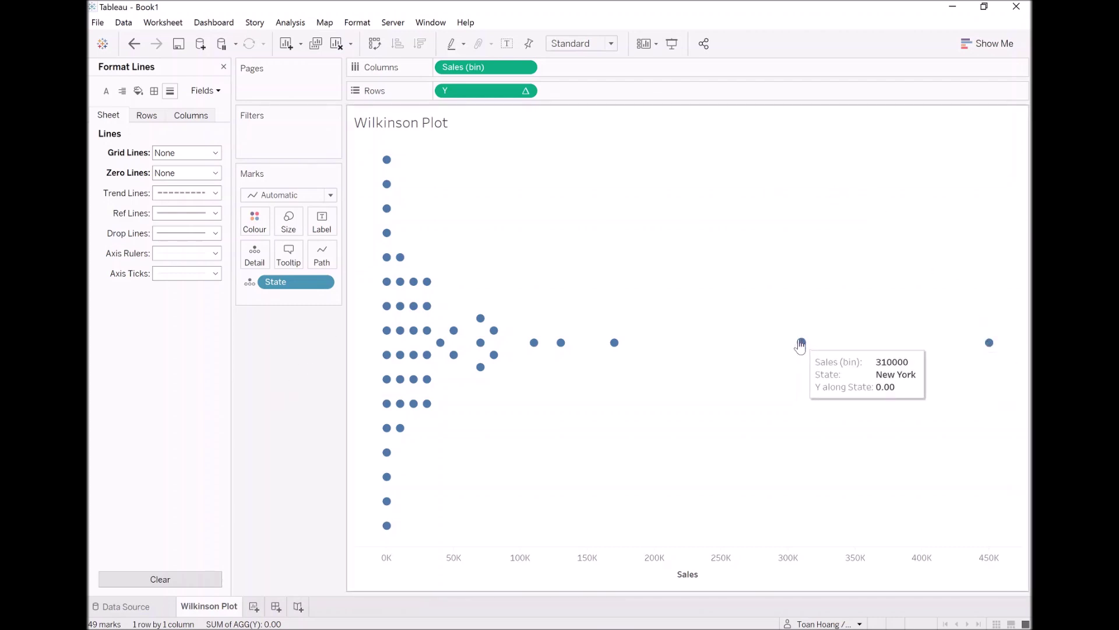
mouse_move(615, 347)
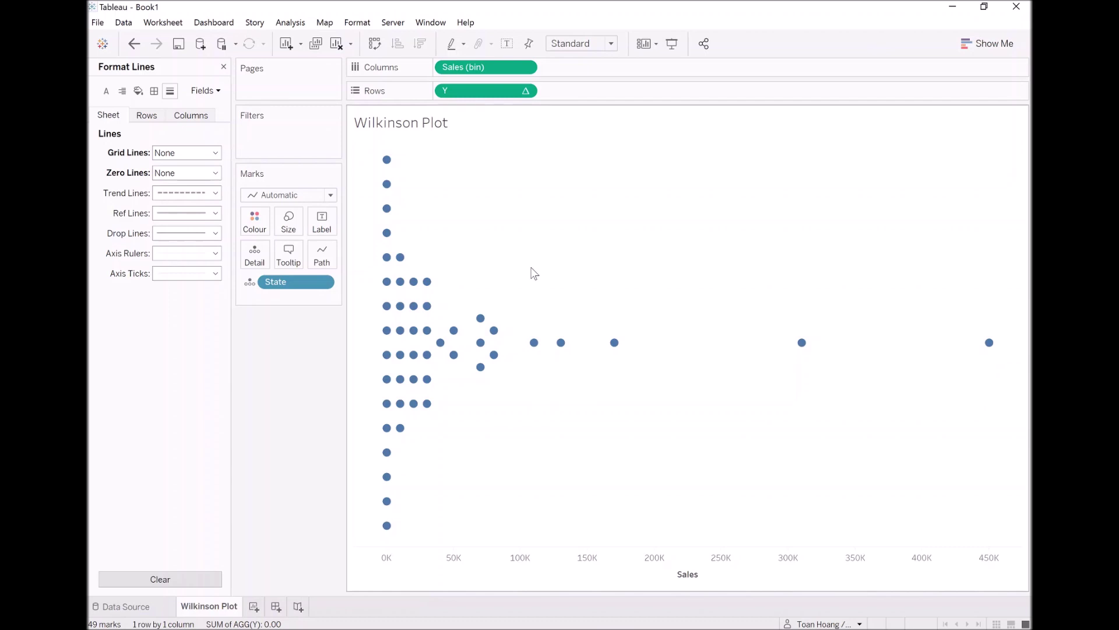
left_click(224, 66)
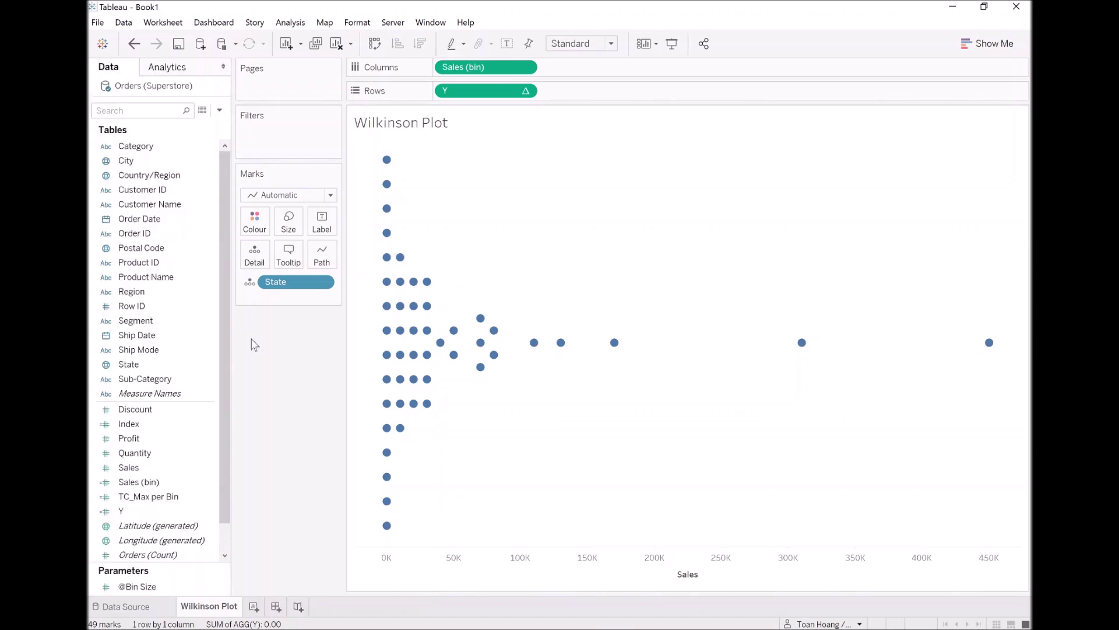